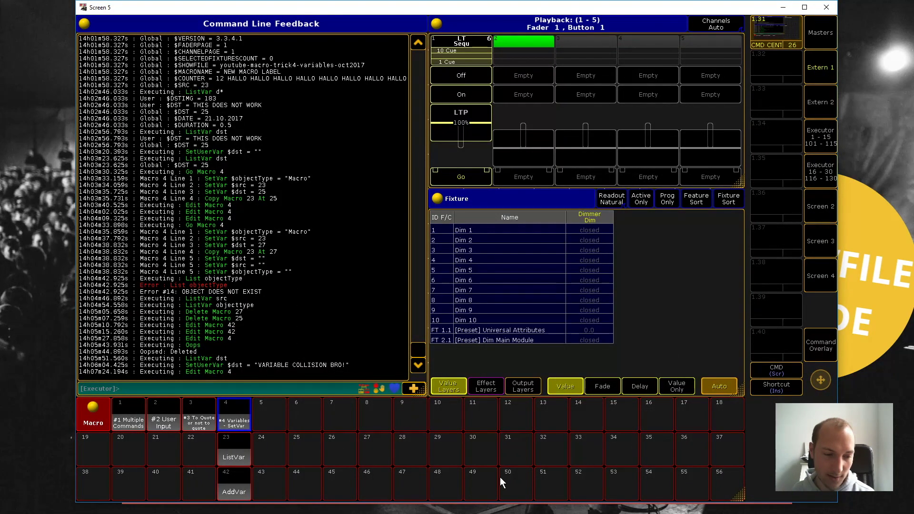
Open macro 4 for editing and review its SetVar lines and the Copy line, then close the editor
right_click(238, 430)
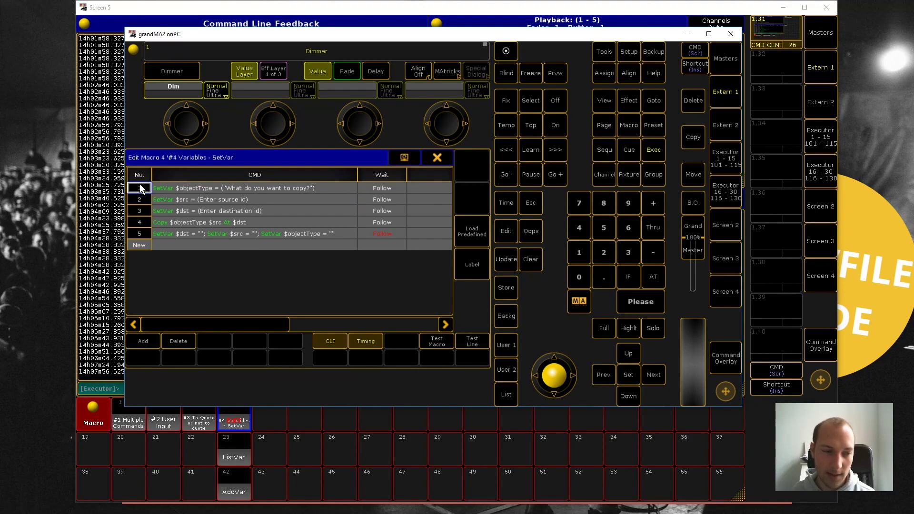
click(182, 189)
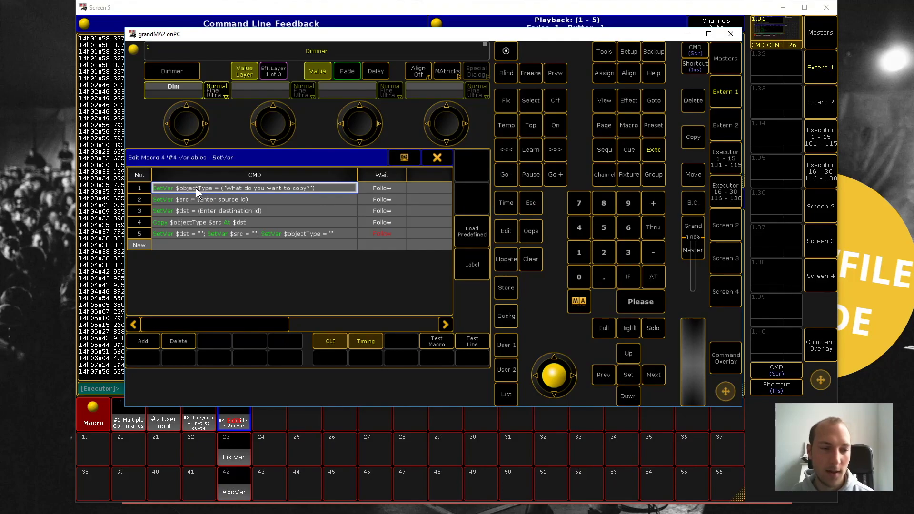
click(215, 200)
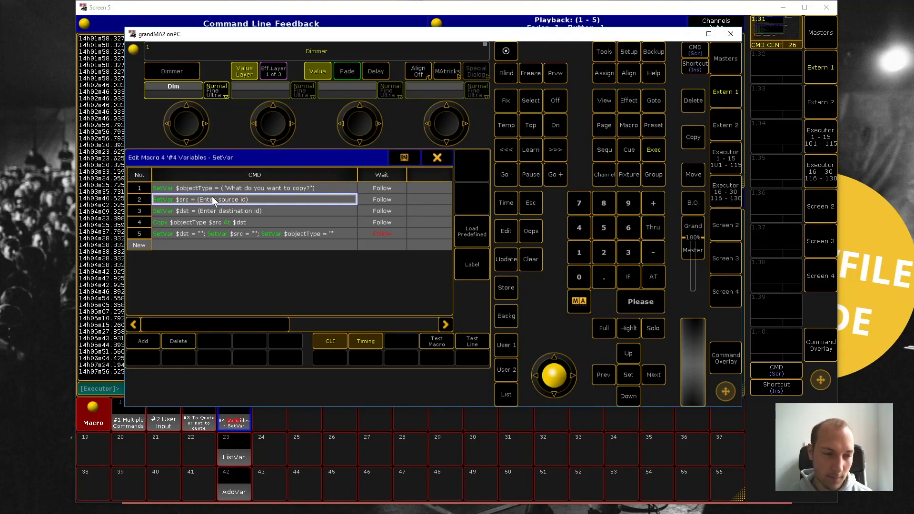
click(220, 211)
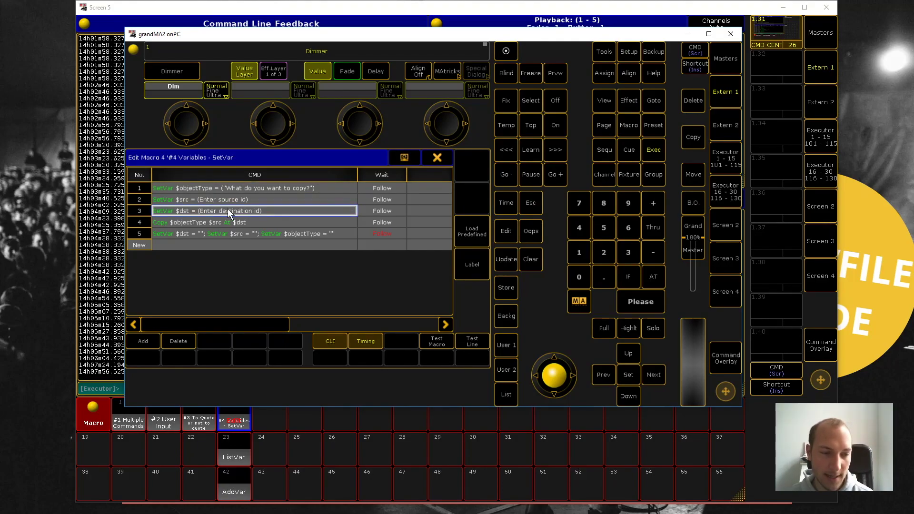
click(182, 223)
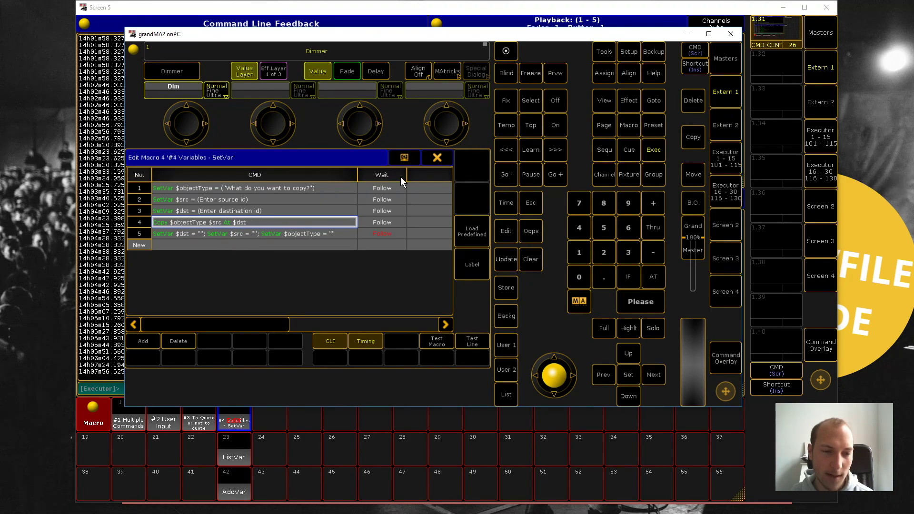
click(443, 158)
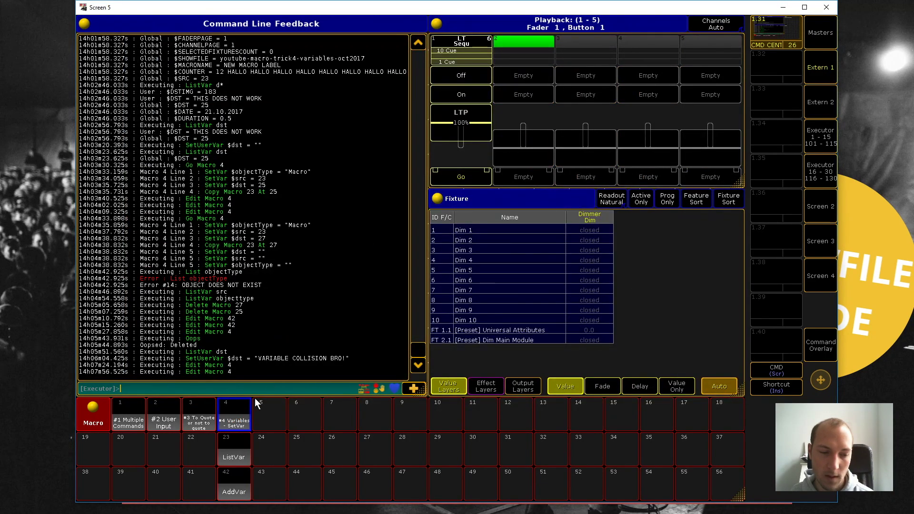
Run macro 4 with Macro as the object type, 23 as the source id and 25 as the destination id
click(235, 408)
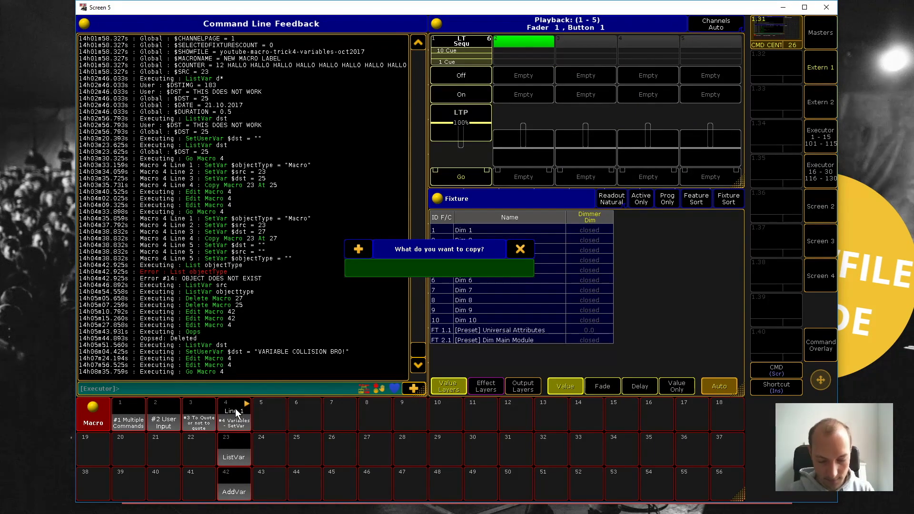
text(Macro)
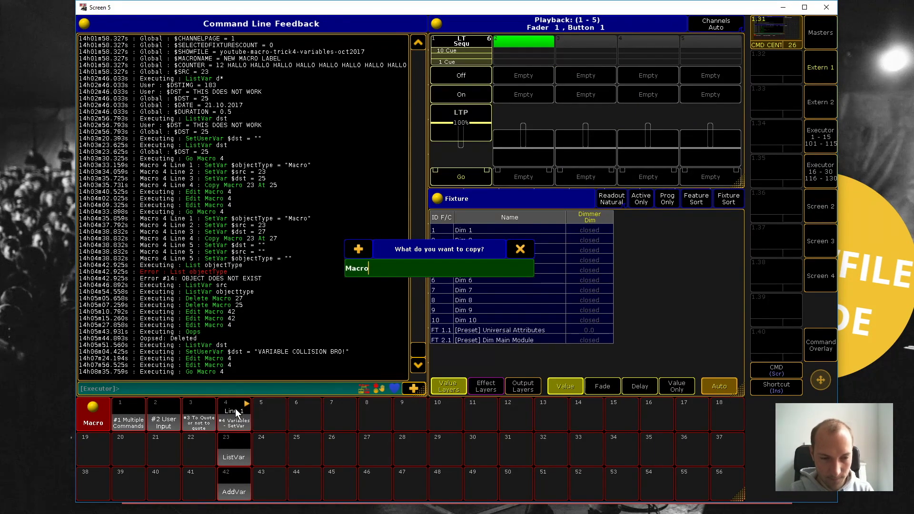
key(Return)
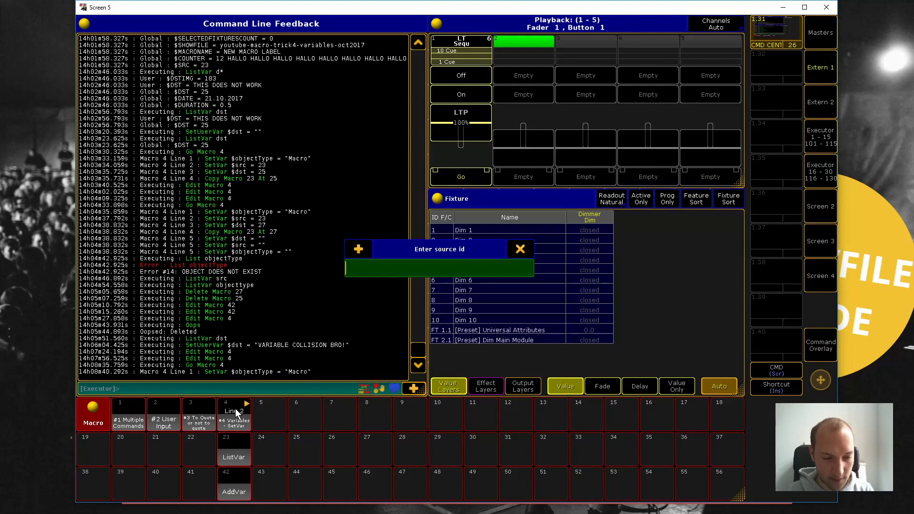
text(23)
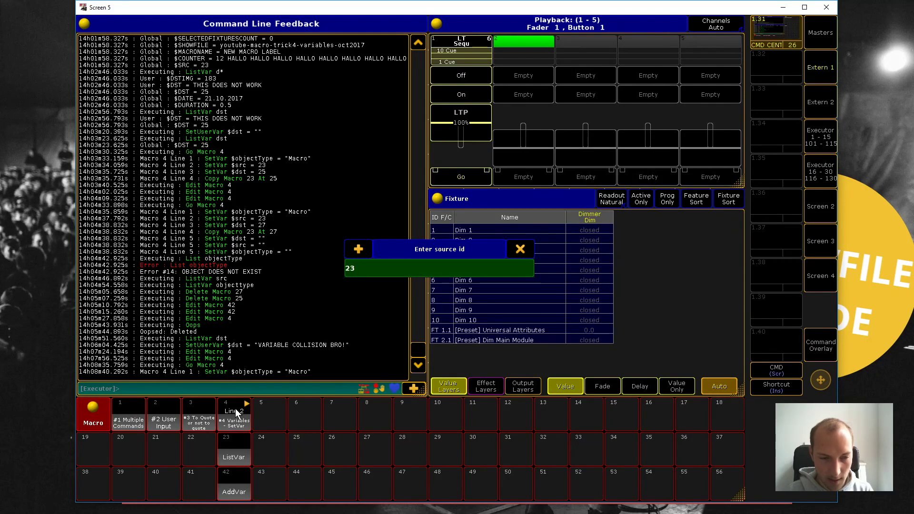
key(Return)
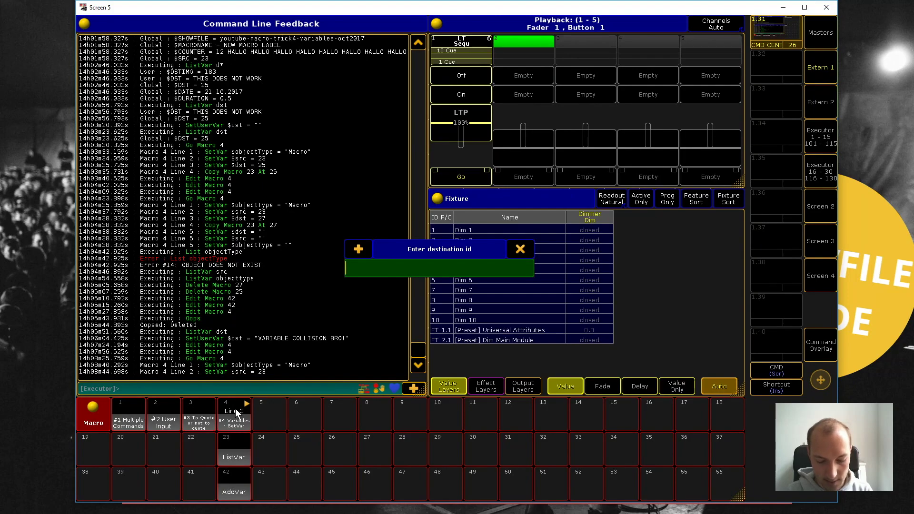
text(25)
key(Return)
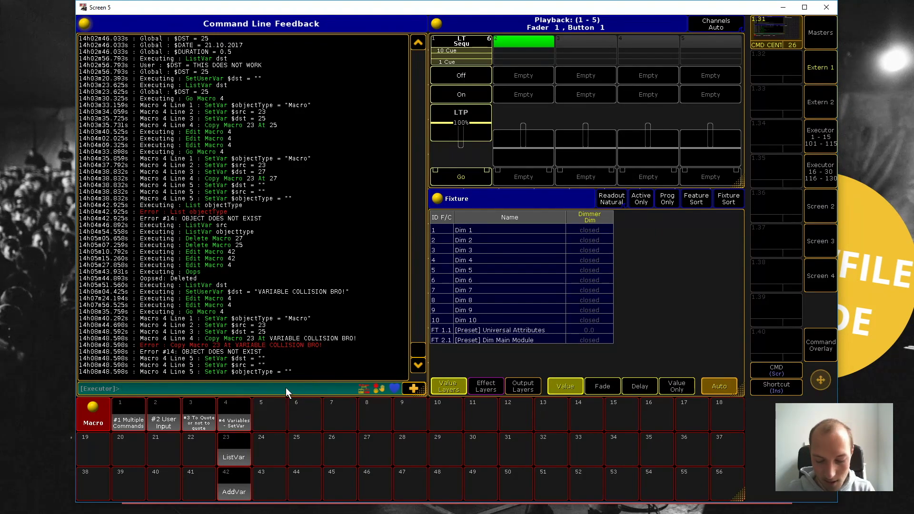
List all variables with ListVar and examine the user and global entries in the command line feedback
text(listvar)
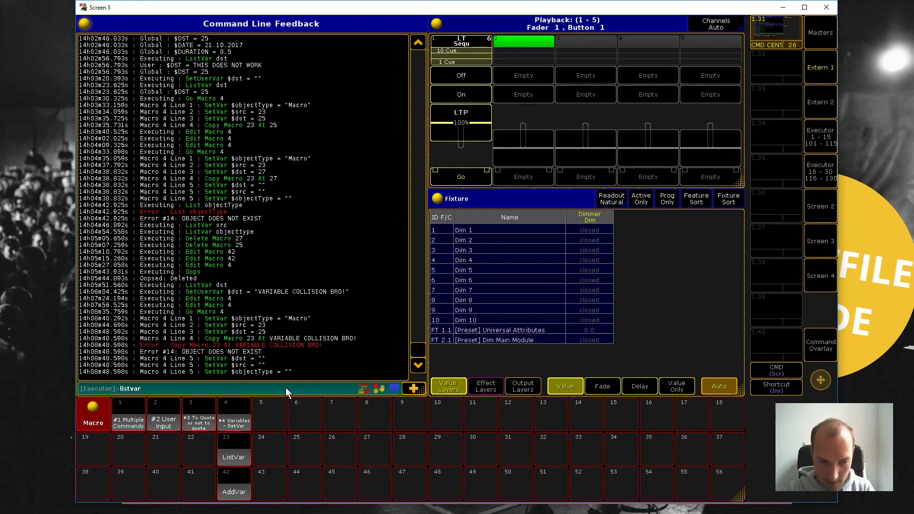
key(Return)
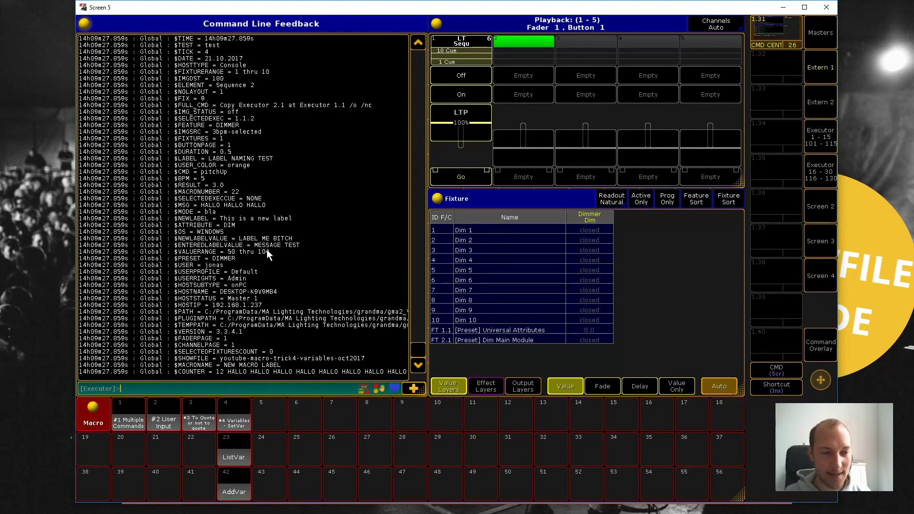
scroll(279, 251, up, 5)
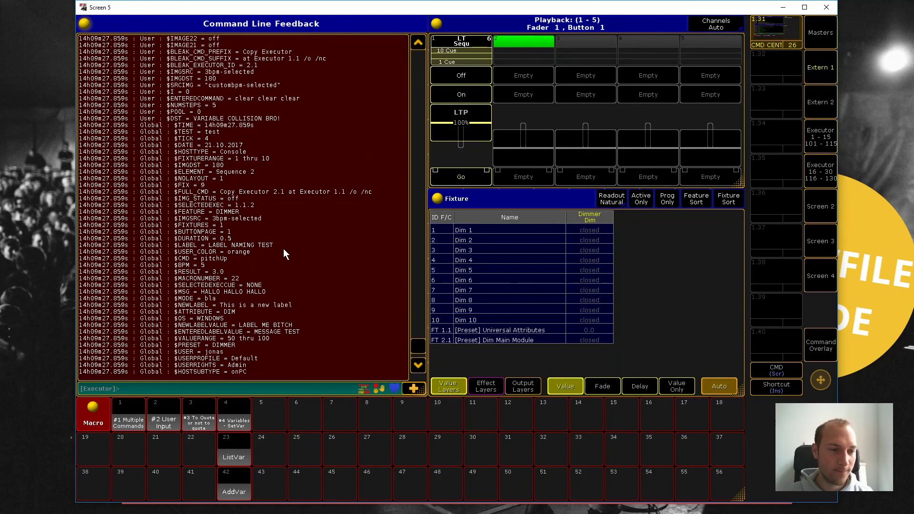
scroll(284, 249, up, 7)
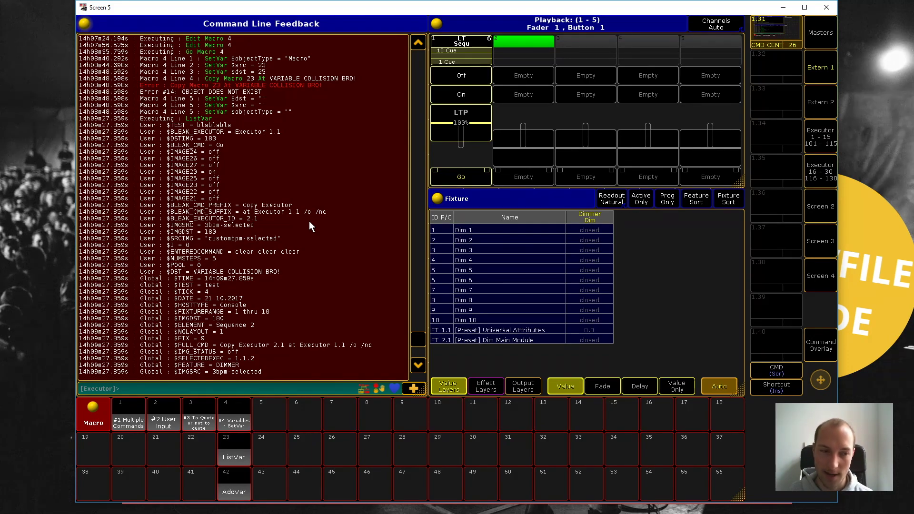
scroll(310, 222, down, 2)
scroll(310, 224, down, 8)
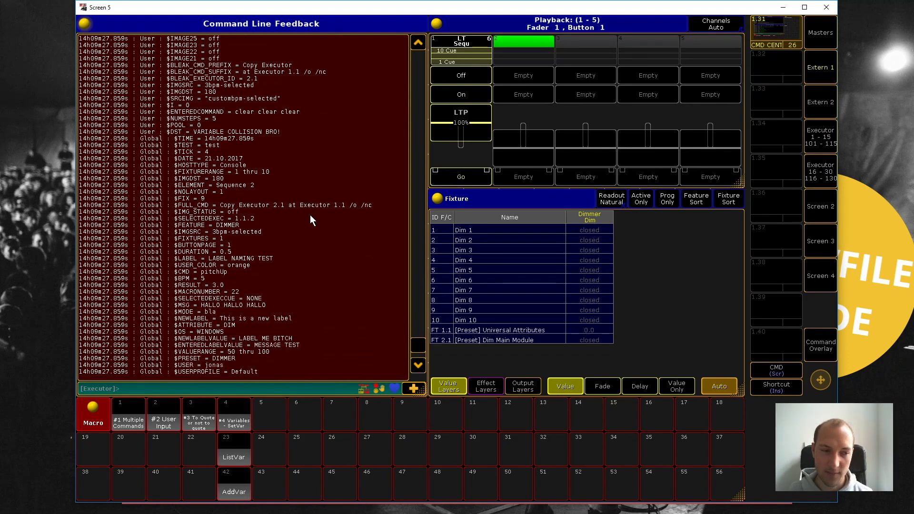
scroll(310, 222, down, 2)
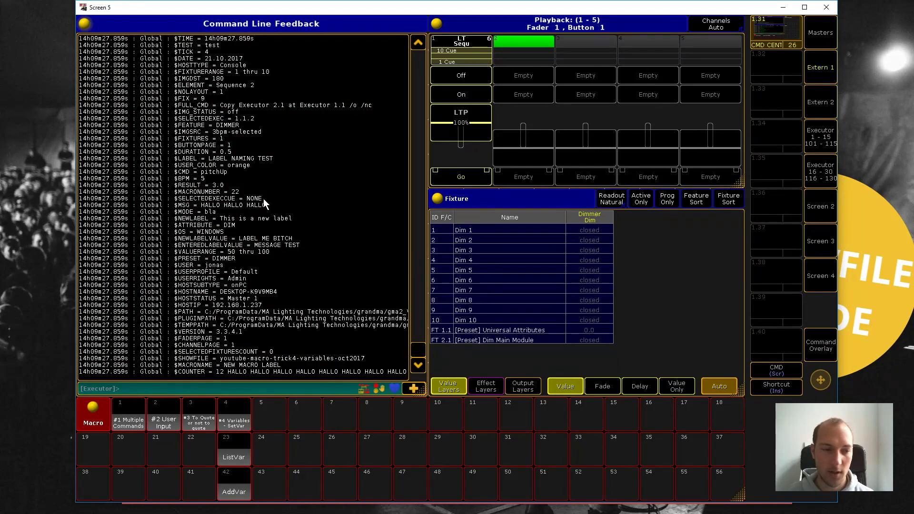
List the variables matching d*, then only the variable dst
click(257, 387)
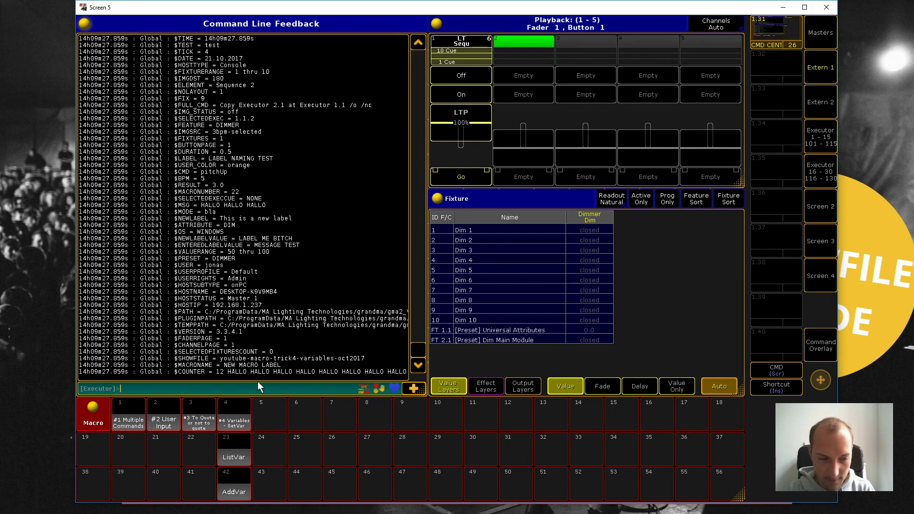
text(listvar)
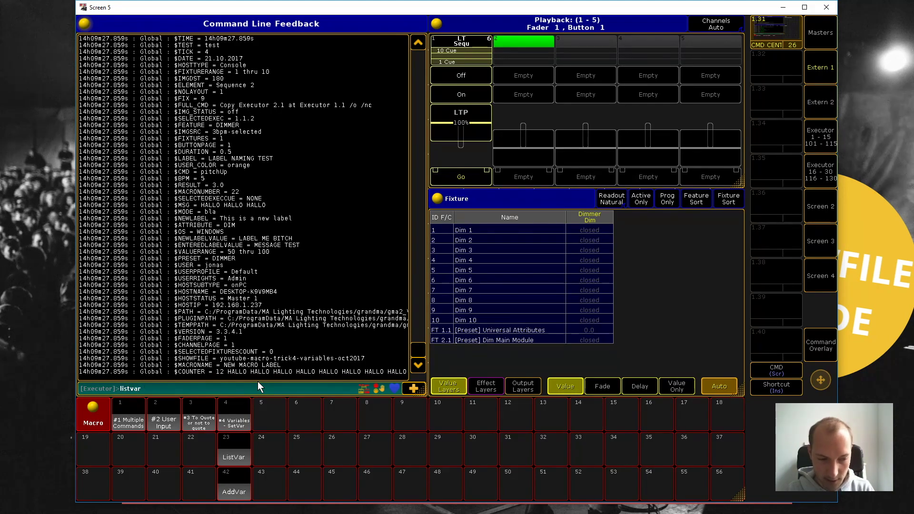
text( d*)
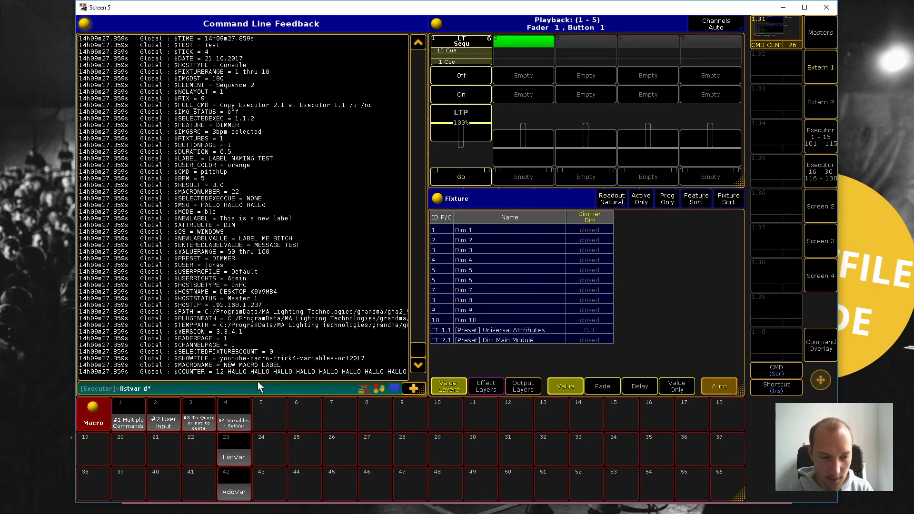
key(Return)
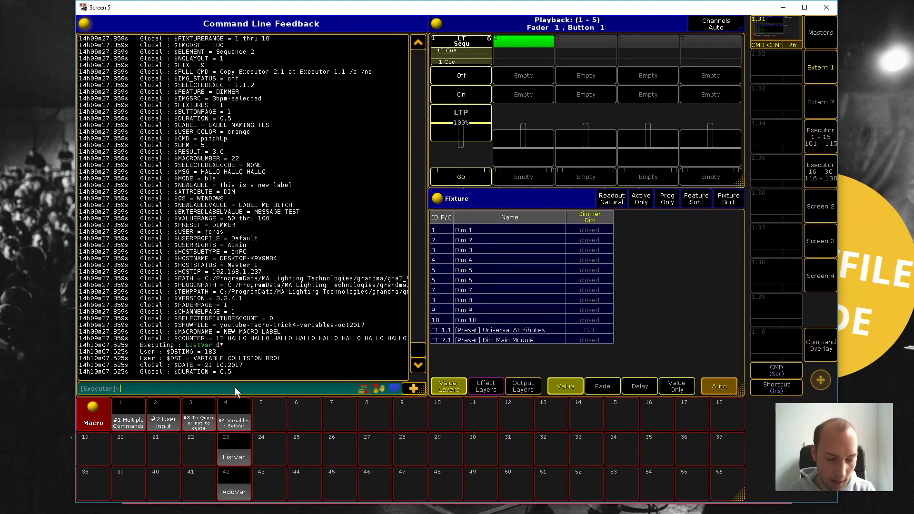
text(listvar dst)
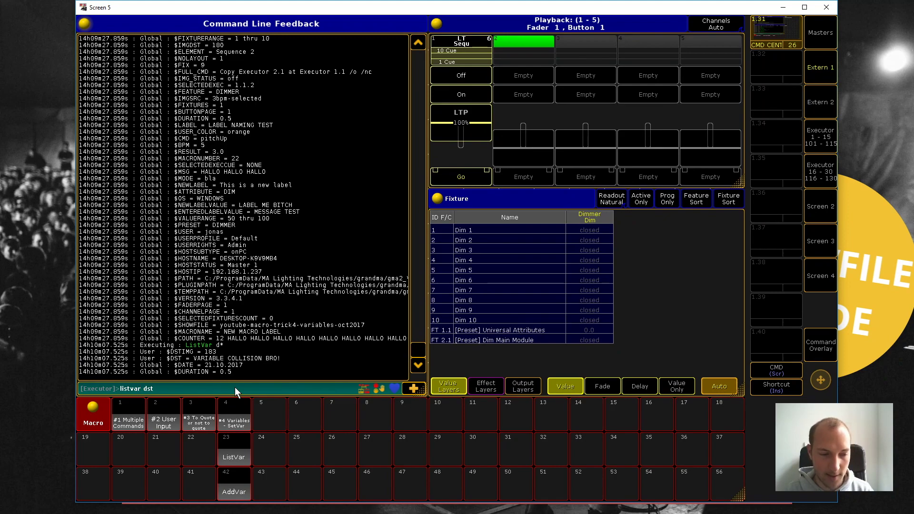
key(Return)
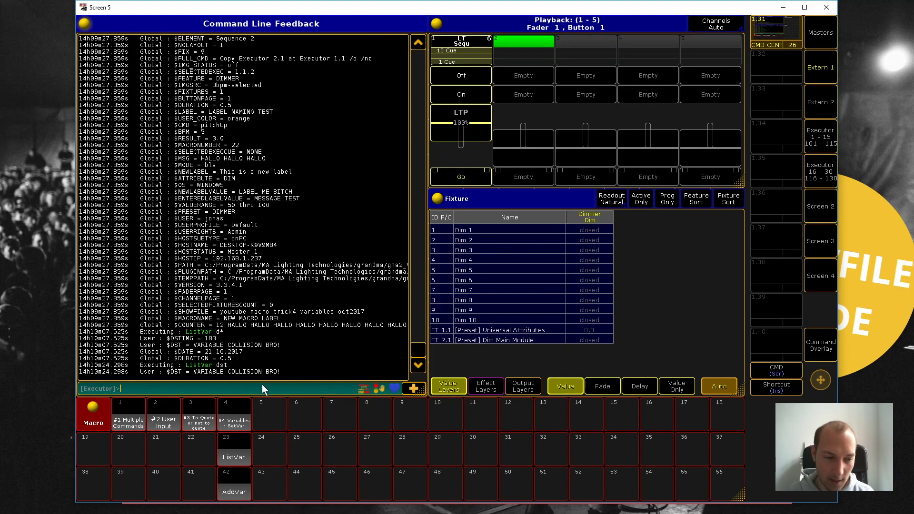
Delete line 5, which resets the three variables, from macro 4 and close the macro editor
right_click(239, 409)
click(174, 234)
click(174, 340)
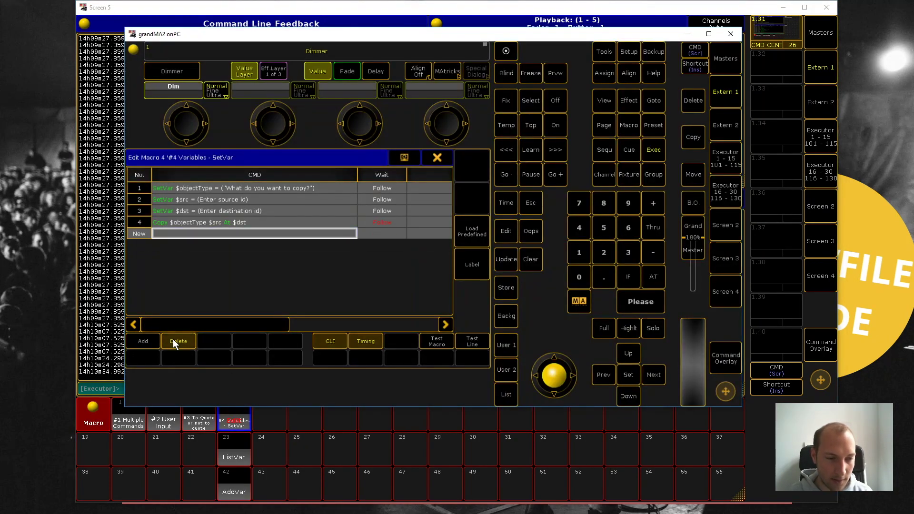
click(437, 158)
Rerun the shortened macro 4, answering its prompts with Macro, source id 23 and destination id 25
click(233, 416)
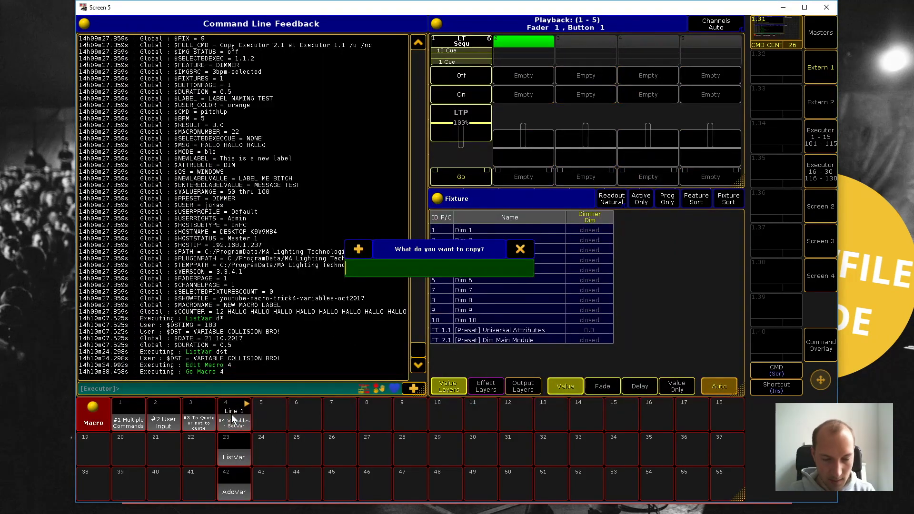
text(Macro)
key(Return)
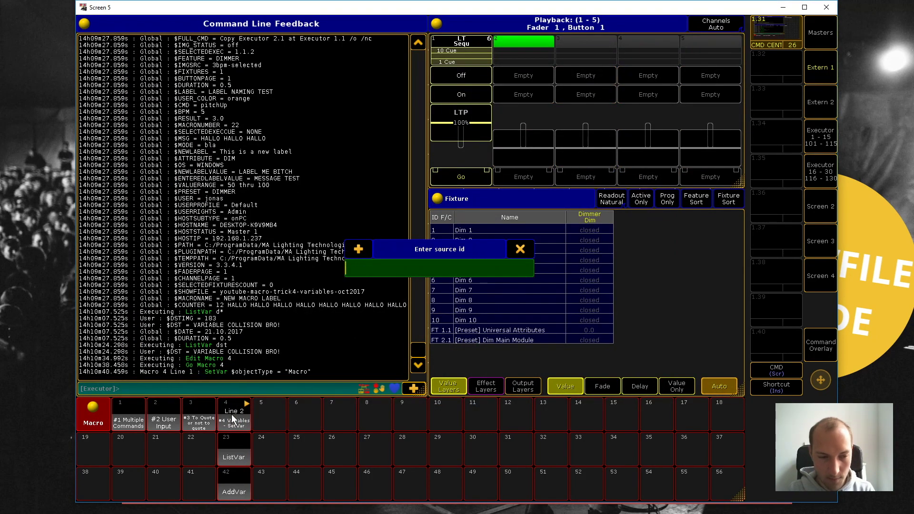
text(23)
key(Return)
text(25)
key(Return)
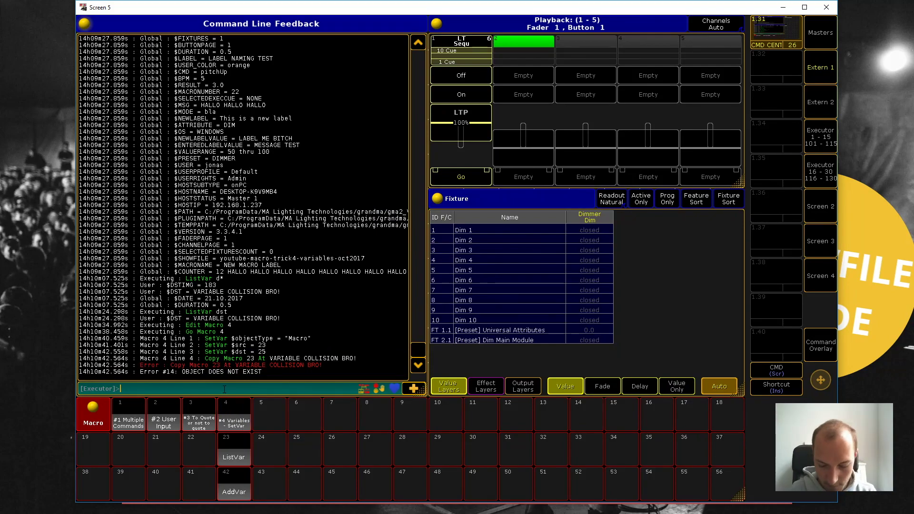
List the variable dst with ListVar to compare its user and global values
text(listvar dst)
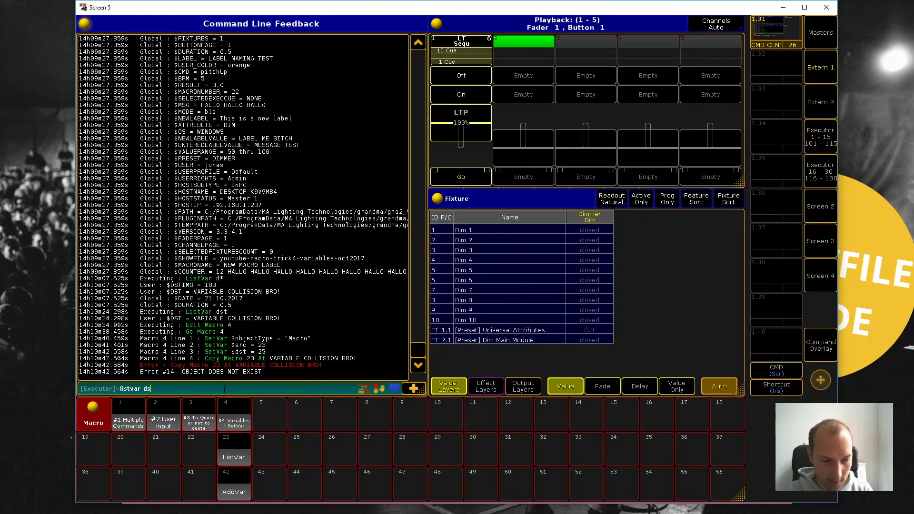
key(Return)
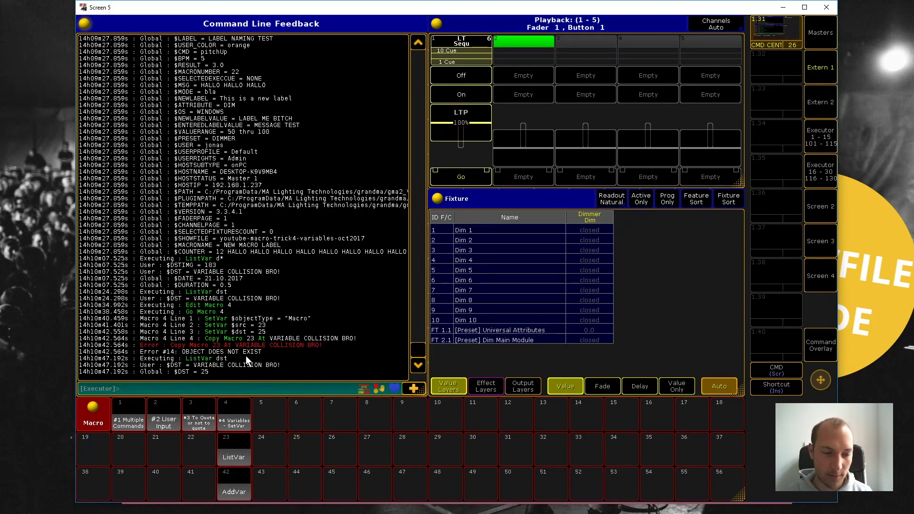
text(ListVar dst)
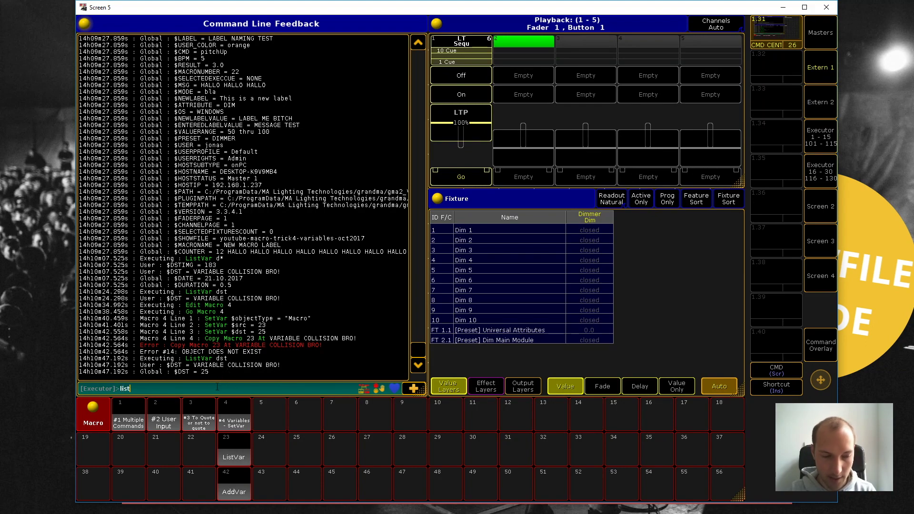
key(Return)
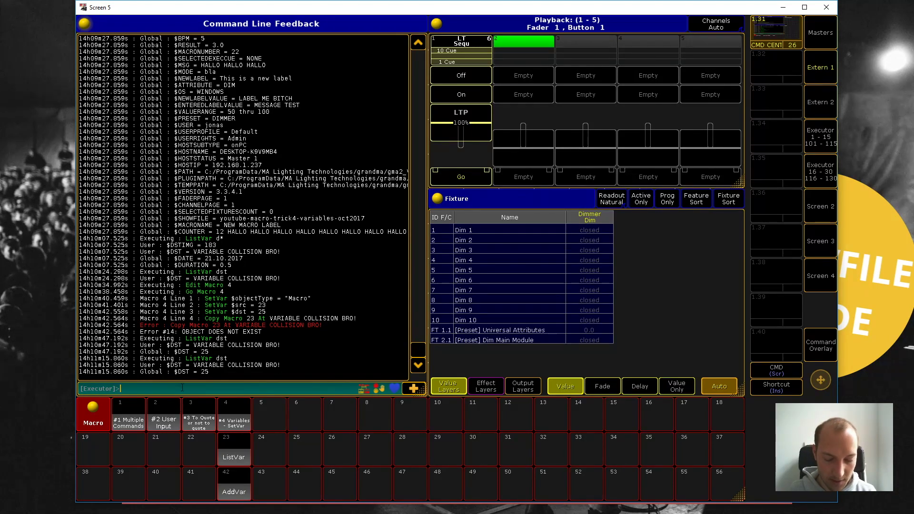
Clear the user variable $dst by setting it to an empty string with SetUserVar
text(setuser)
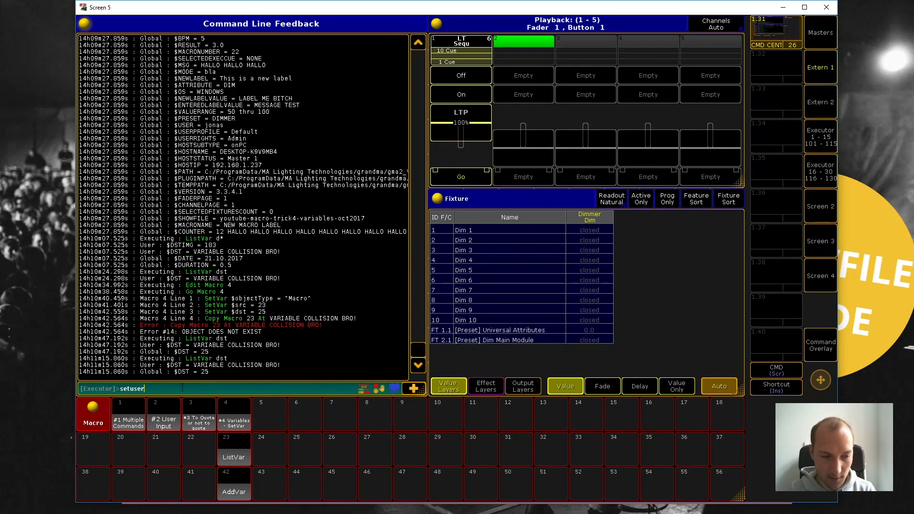
text(var $dst = ")
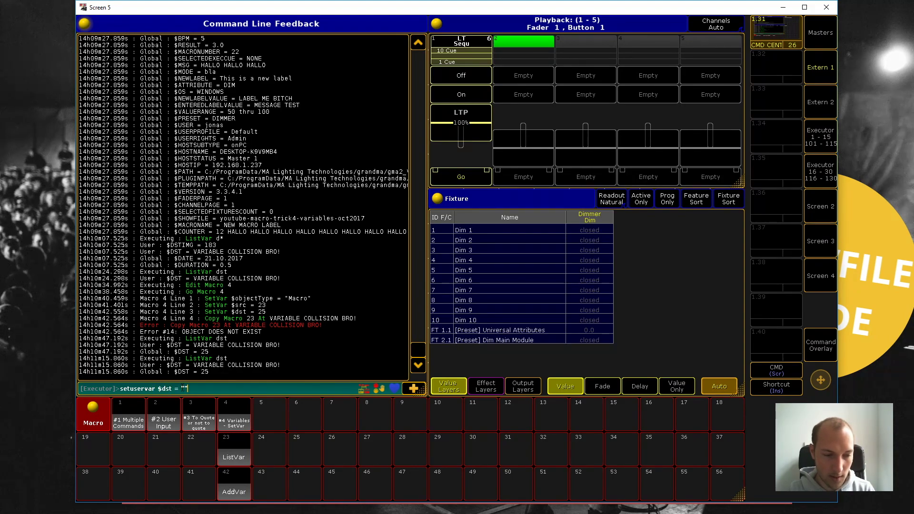
text(")
key(Return)
List the variable dst with ListVar again to check which values remain after clearing the user variable
text(listv)
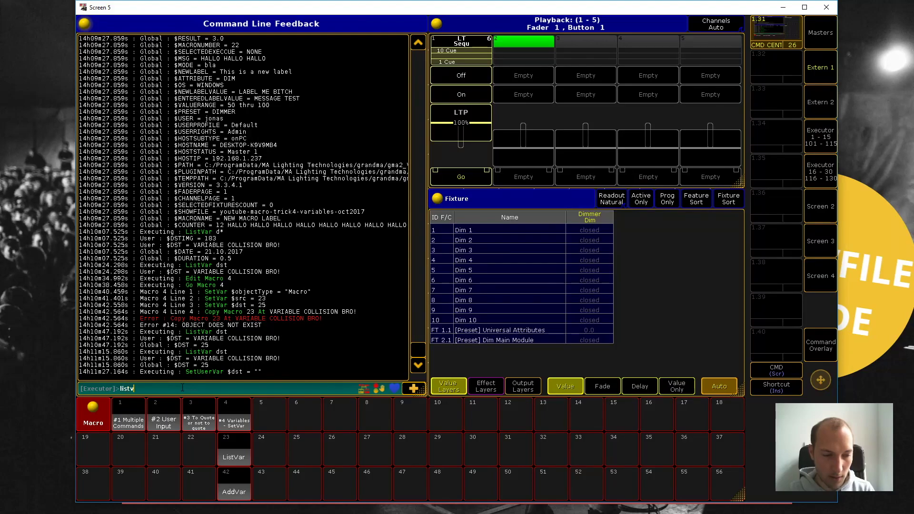
text(ar dst)
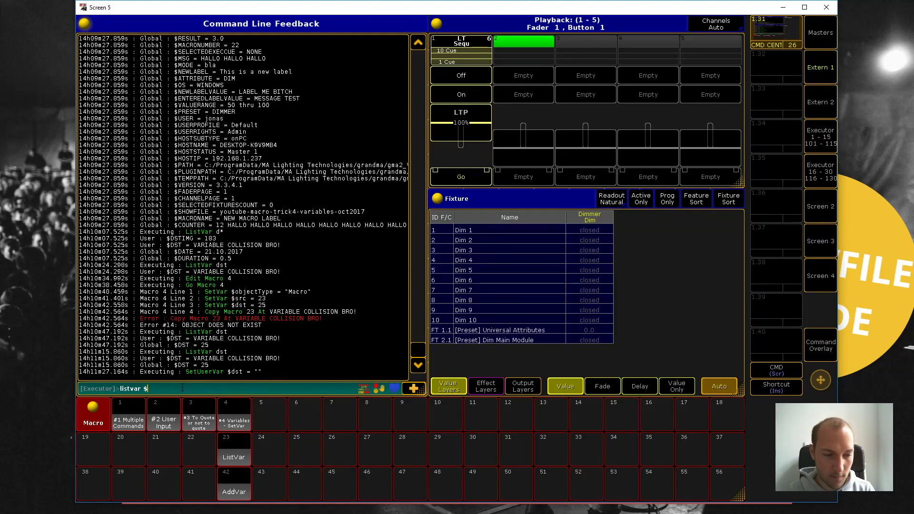
key(Return)
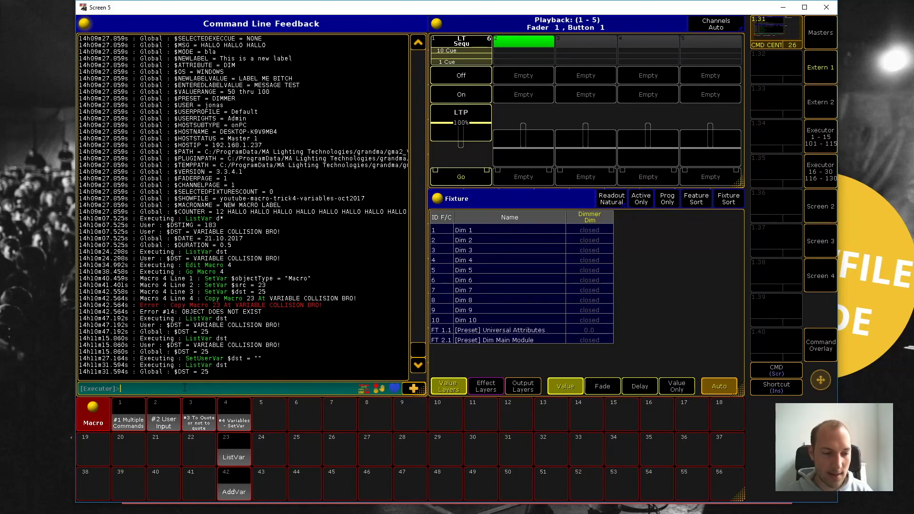
Run macro 4 again, answering its prompts with Macro, source id 23 and destination id 25
click(244, 411)
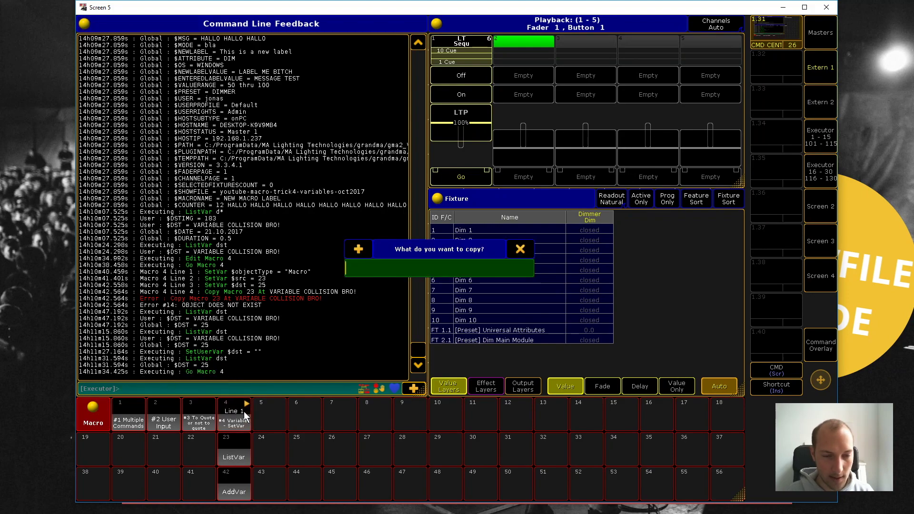
text(Macro)
key(Return)
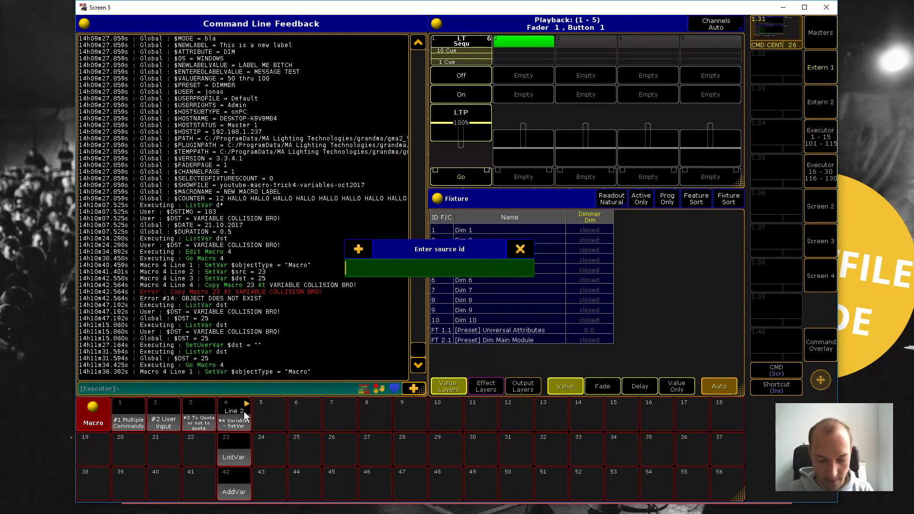
text(23)
key(Return)
text(25)
key(Return)
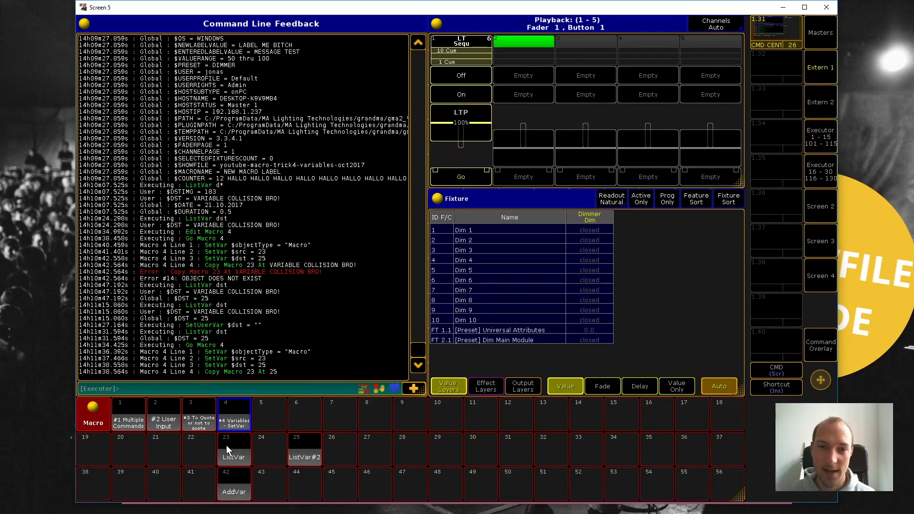
Add a line to the end of macro 4 that sets $src, $dst and $objectType to empty strings with SetVar, and close the editor
right_click(239, 409)
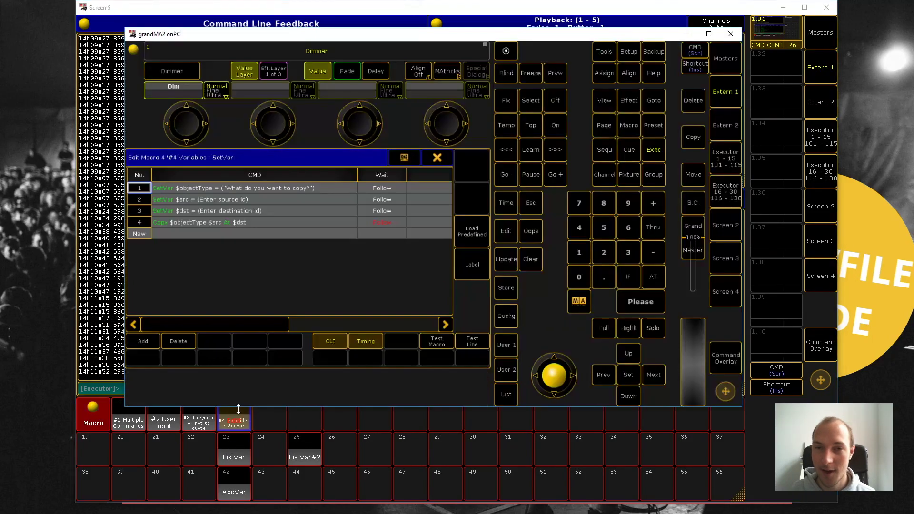
click(188, 234)
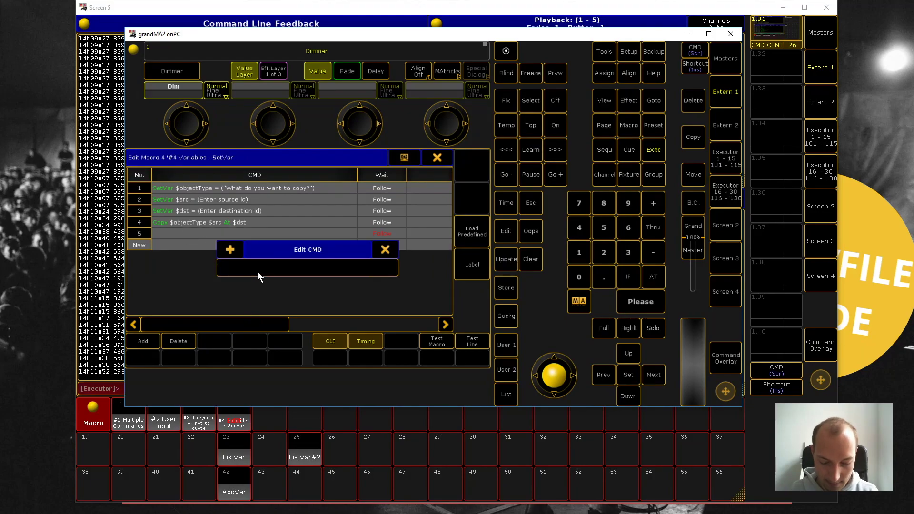
text(SetVar $src)
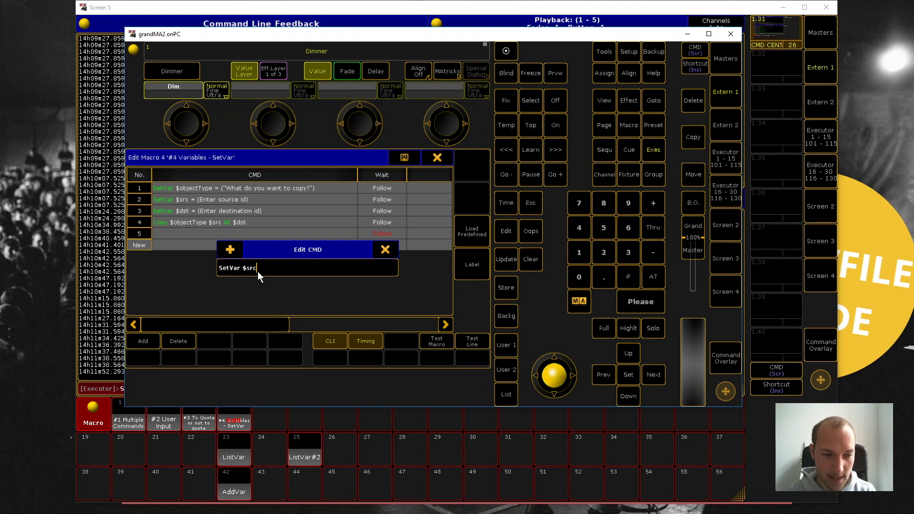
text( = ""; SetVar)
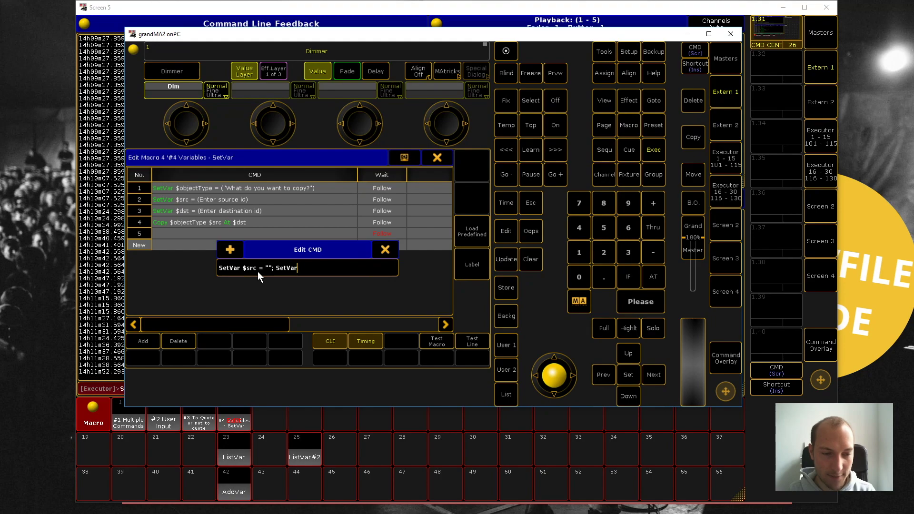
text( $dst = ""; )
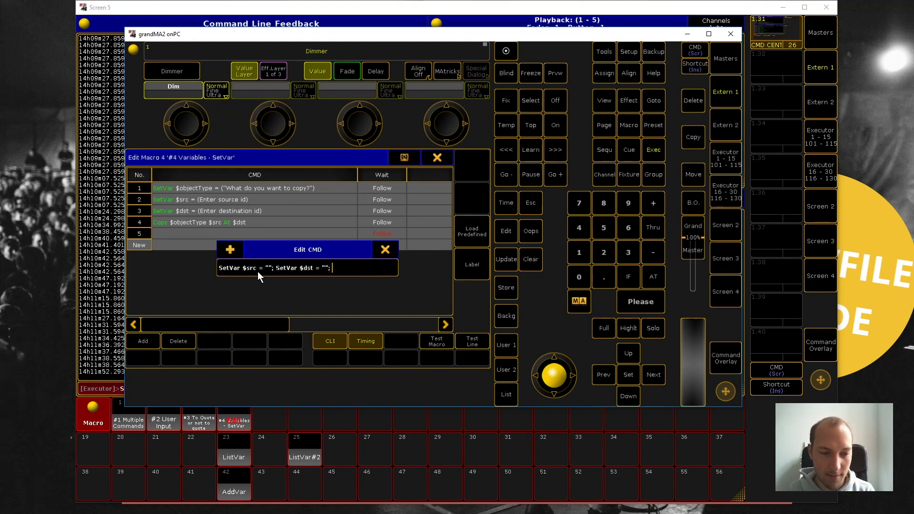
text(SetVar )
text($objec)
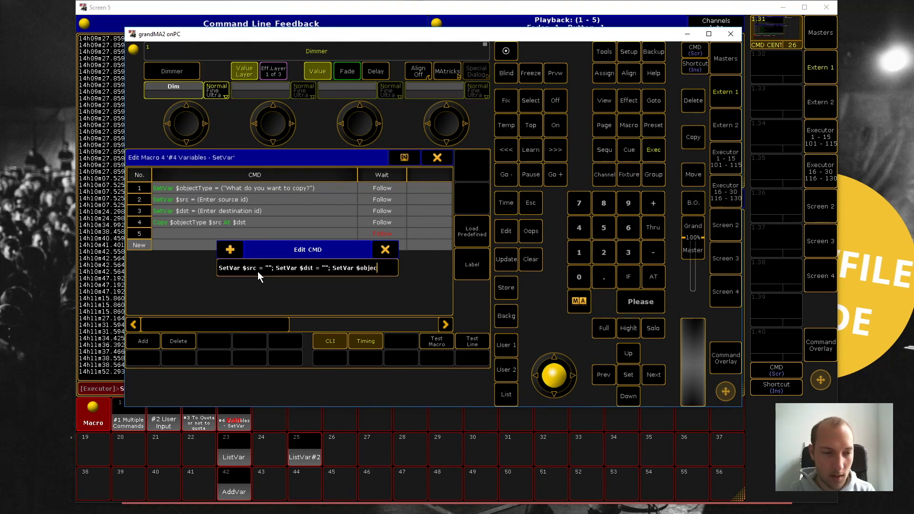
text(tType = "")
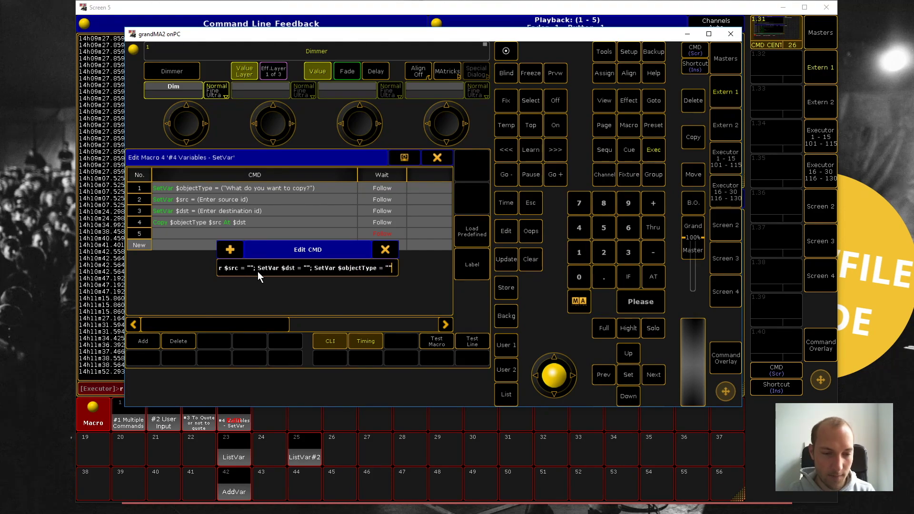
key(Return)
click(437, 157)
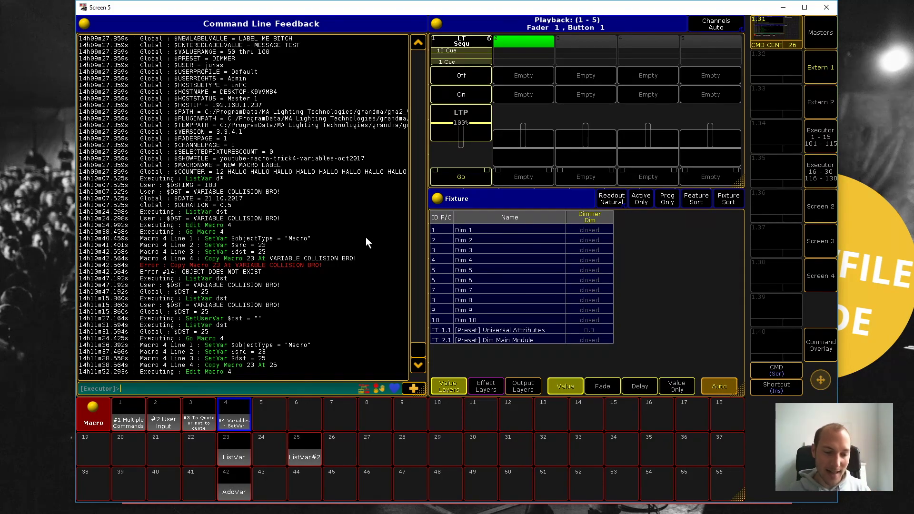
Inspect the AddVar macro 42 in the editor, close it, and list the variable counter with ListVar
right_click(233, 484)
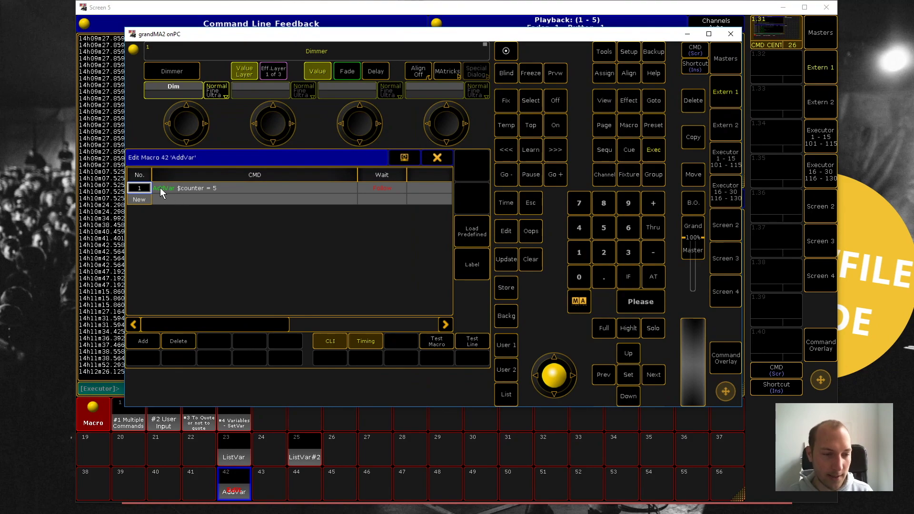
click(437, 158)
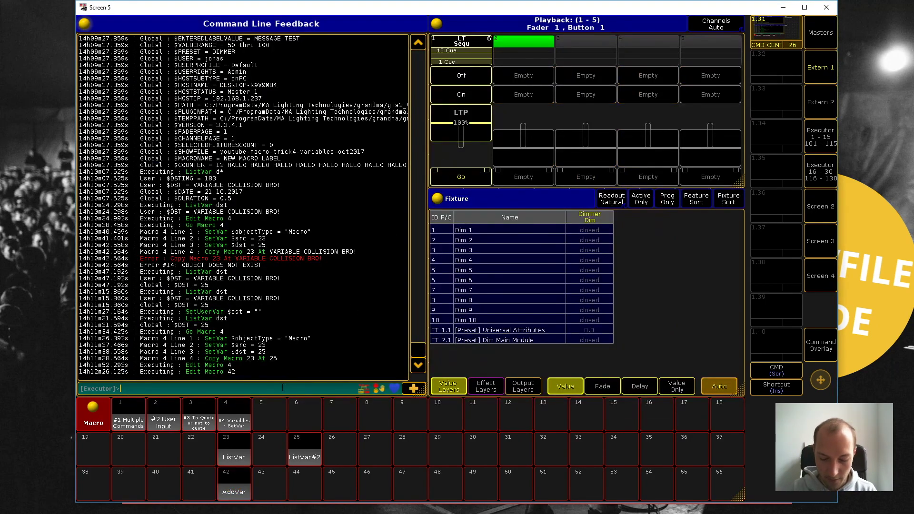
text(listvar couinter)
key(Return)
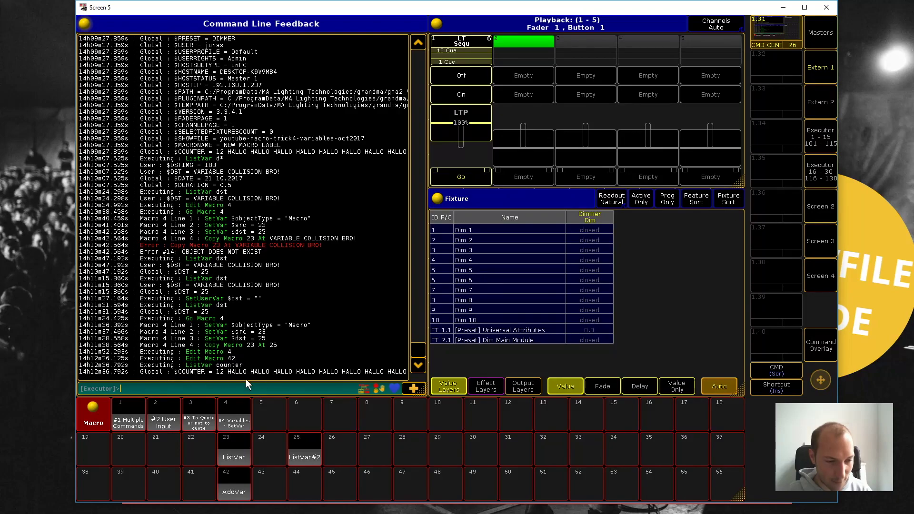
Set the global variable $counter to 0 with SetVar
text(Setc)
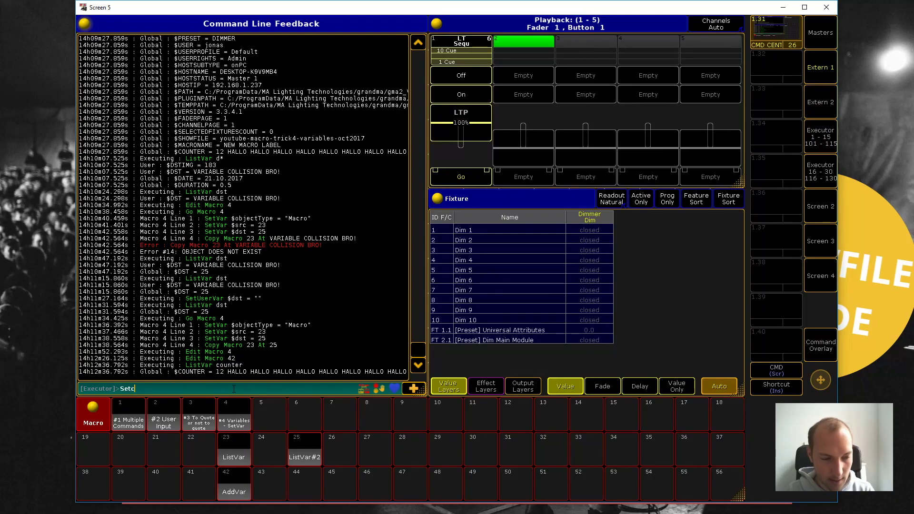
key(BackSpace)
text(Var $count)
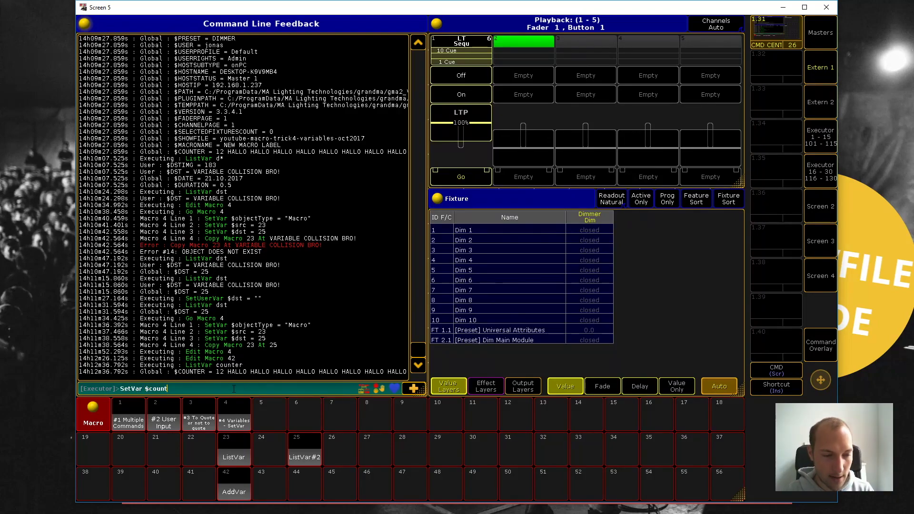
text(er = 0)
key(Return)
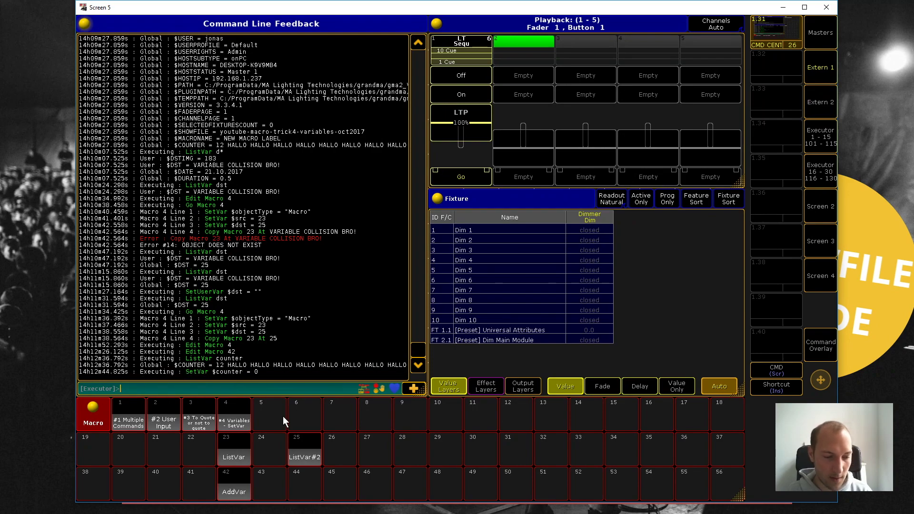
Run the AddVar macro 42 five times to increment $counter by 5 each time
click(238, 488)
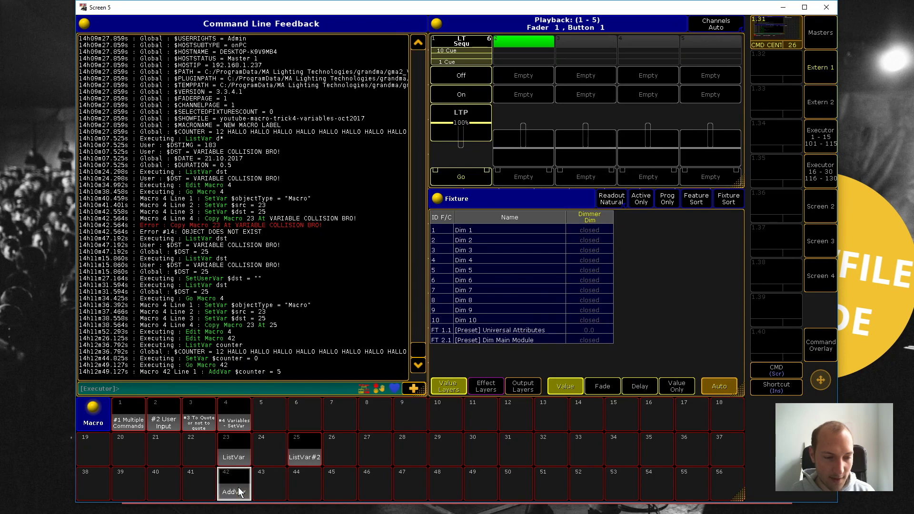
click(239, 492)
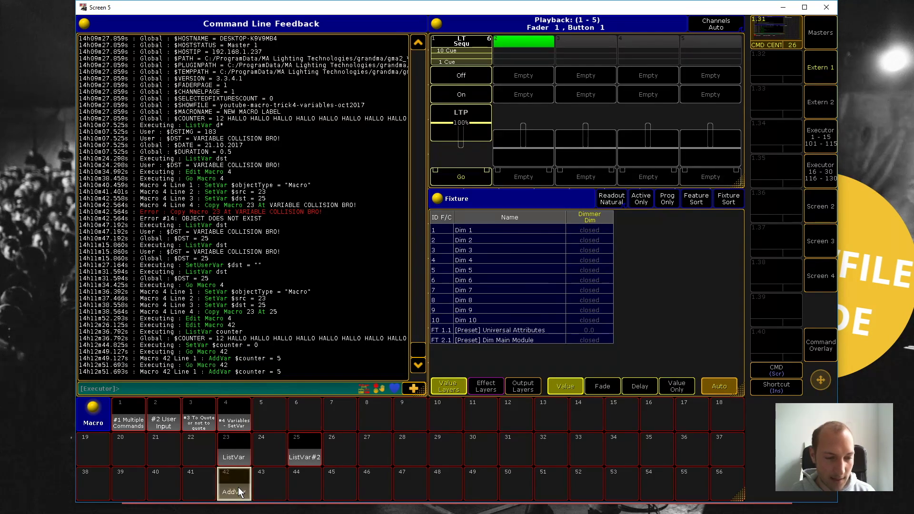
click(238, 491)
click(238, 490)
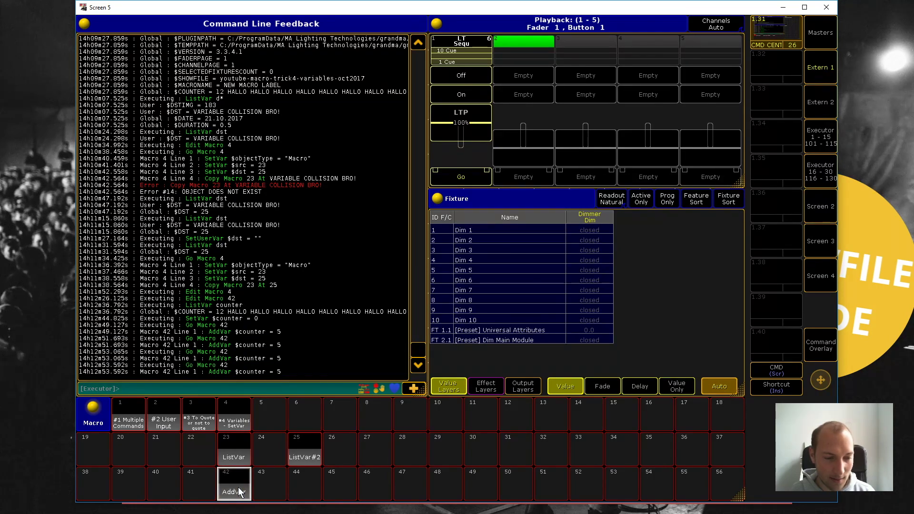
click(239, 491)
Add a second line with the command Message $counter to macro 42 and close the editor
right_click(229, 480)
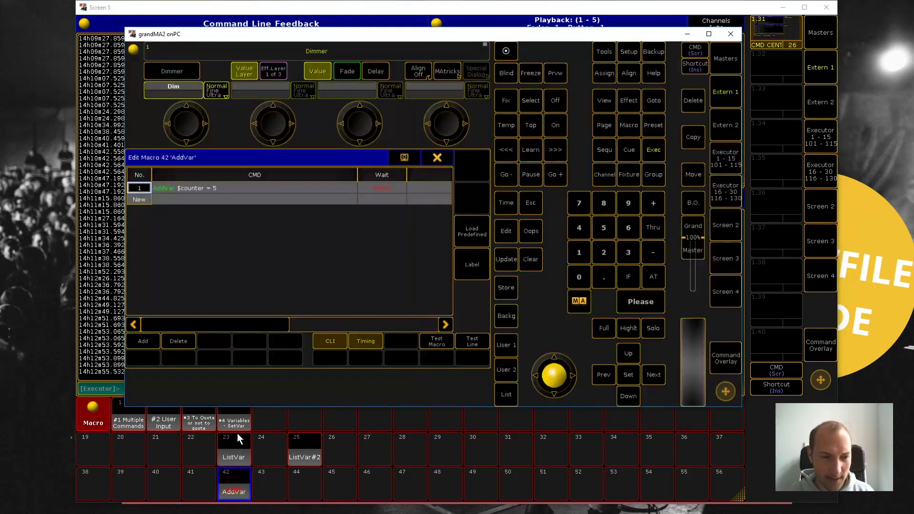
click(193, 202)
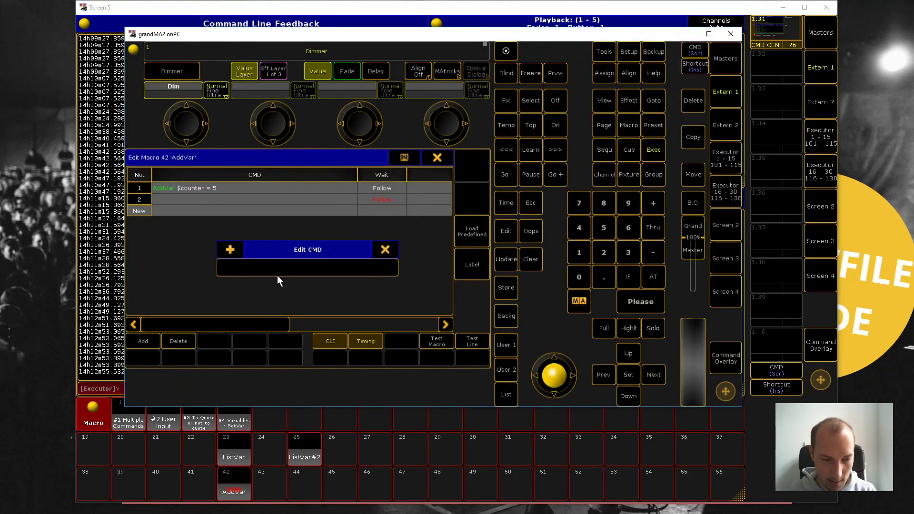
text(Message $cou)
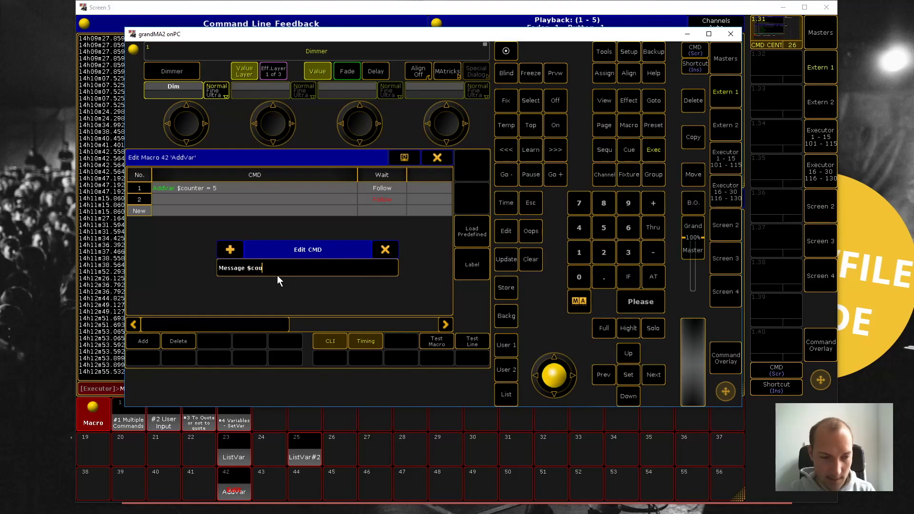
text(nter)
key(Return)
click(266, 425)
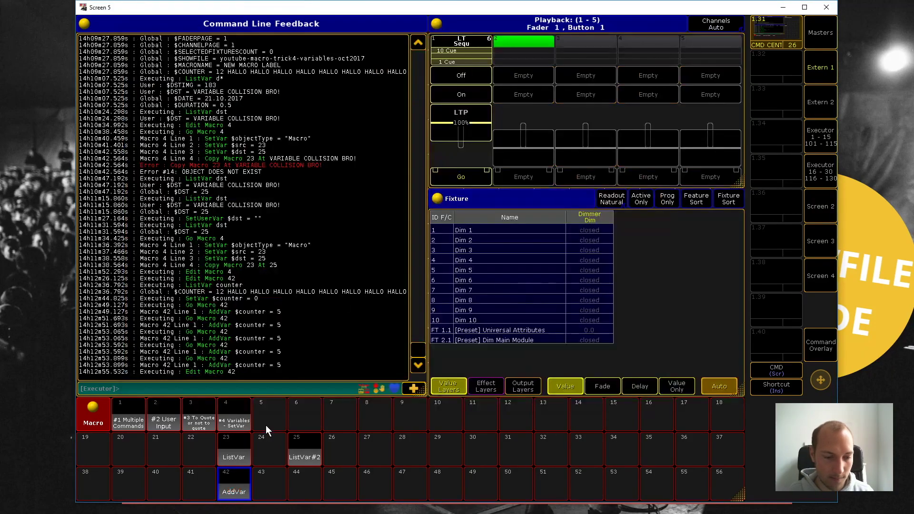
Run macro 42 ten times so it increments $counter and outputs the value as a message on each run
click(244, 479)
click(244, 479)
click(244, 479)
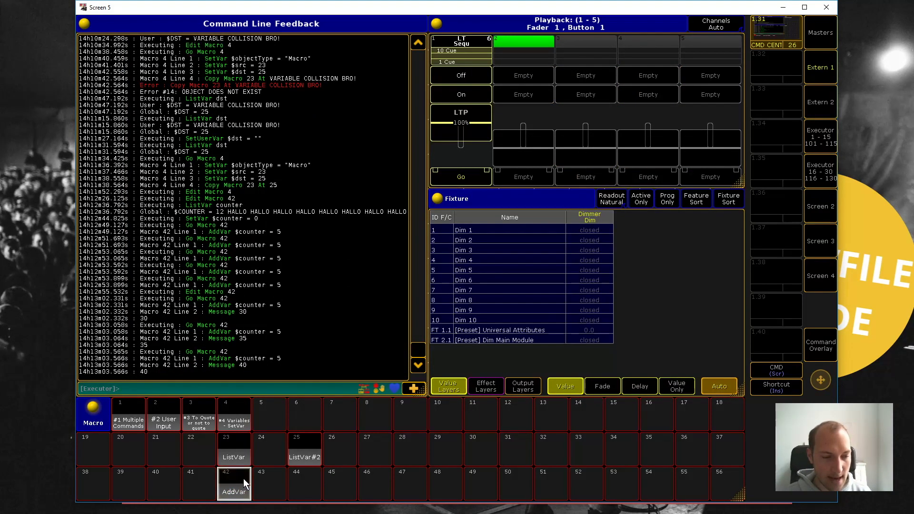
click(244, 479)
click(244, 479)
click(243, 479)
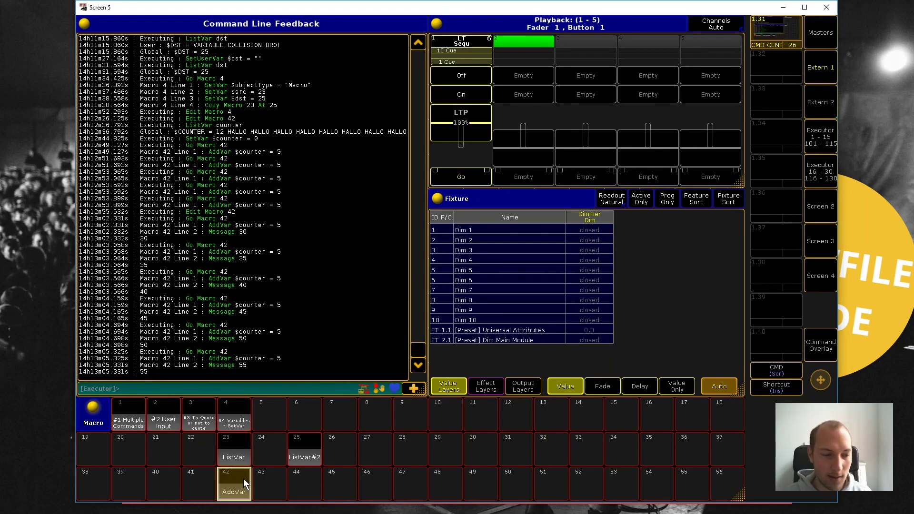
click(244, 479)
click(243, 479)
click(244, 478)
click(243, 478)
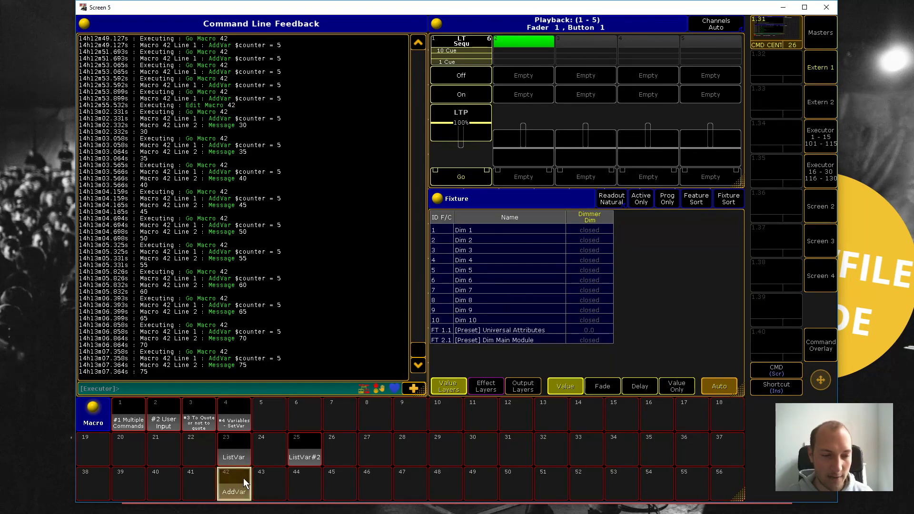
Change line 1 of macro 42 to AddVar $counter = -5 and close the editor
right_click(243, 478)
click(221, 198)
click(283, 266)
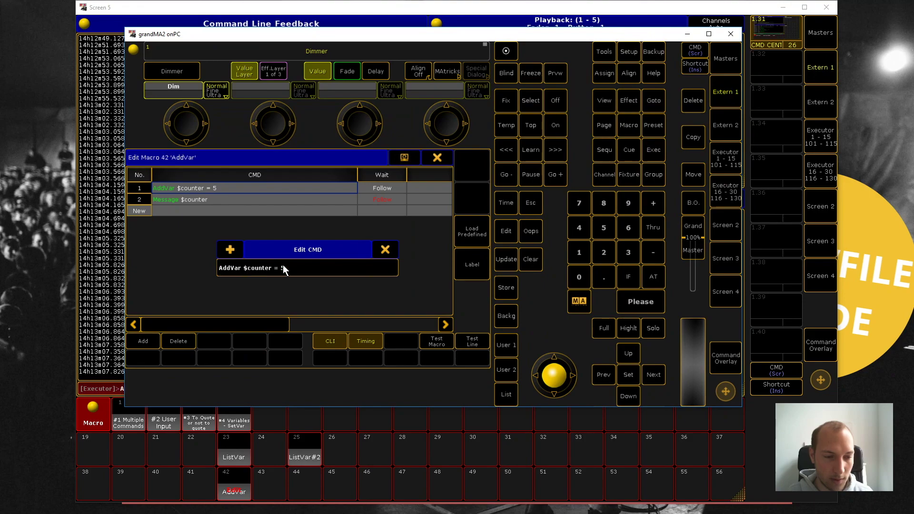
text(-)
key(Return)
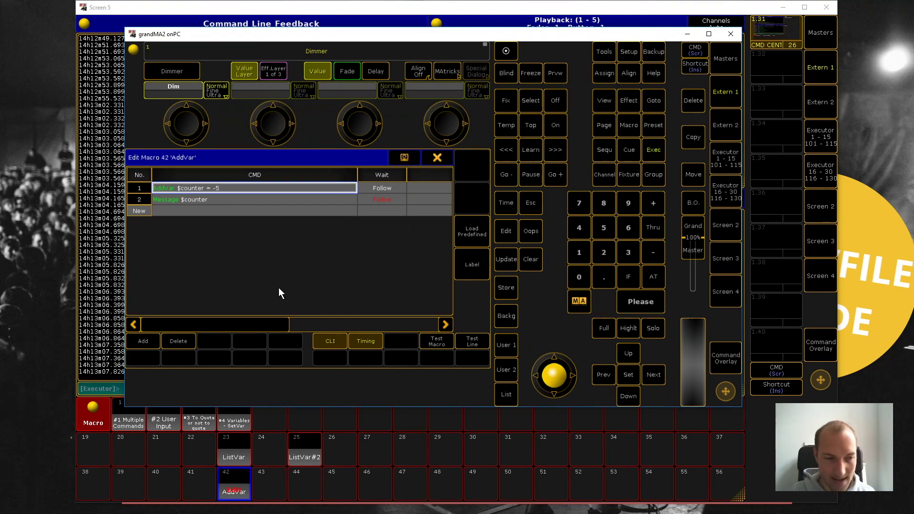
click(434, 155)
Run macro 42 repeatedly in quick succession to count $counter down by 5 on each run
click(233, 481)
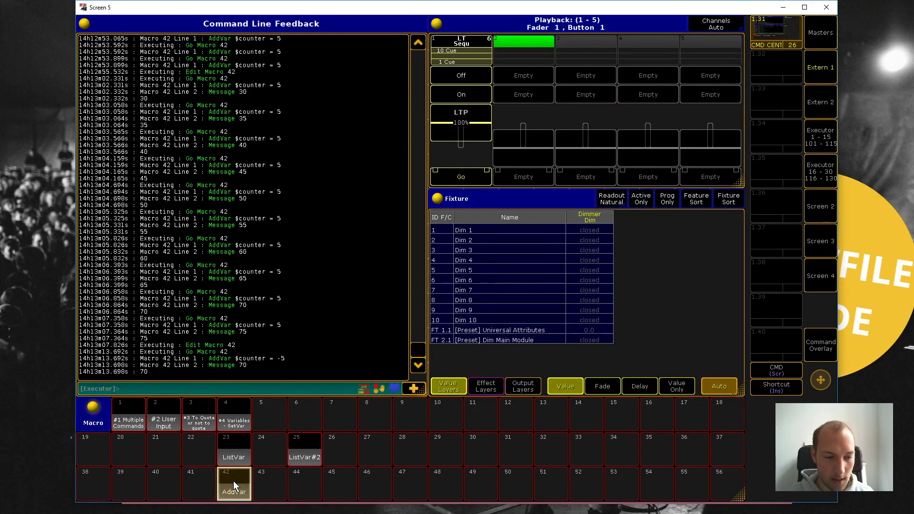
click(234, 480)
click(234, 481)
click(233, 481)
double_click(234, 480)
double_click(233, 481)
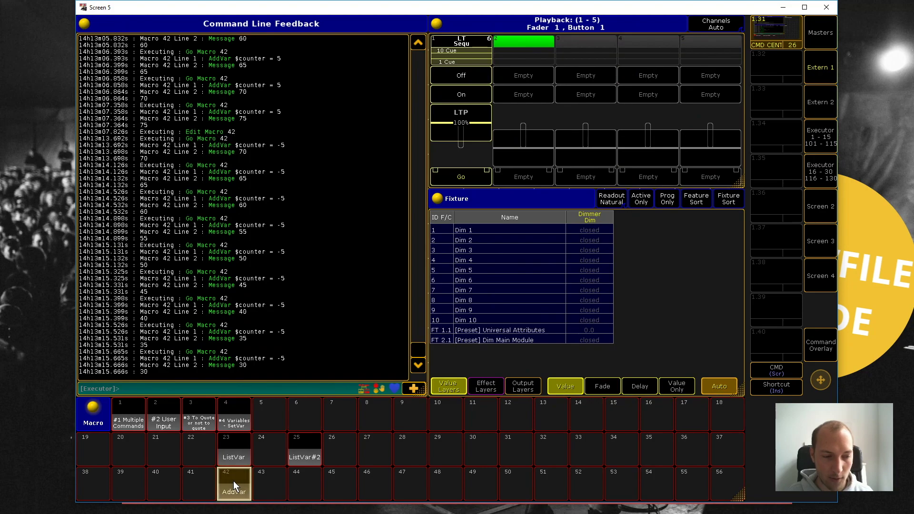
double_click(234, 481)
double_click(234, 480)
triple_click(233, 481)
double_click(234, 481)
triple_click(233, 481)
click(233, 481)
Change line 1 of macro 42 to AddVar $counter = "HELLO " and close the editor
right_click(234, 481)
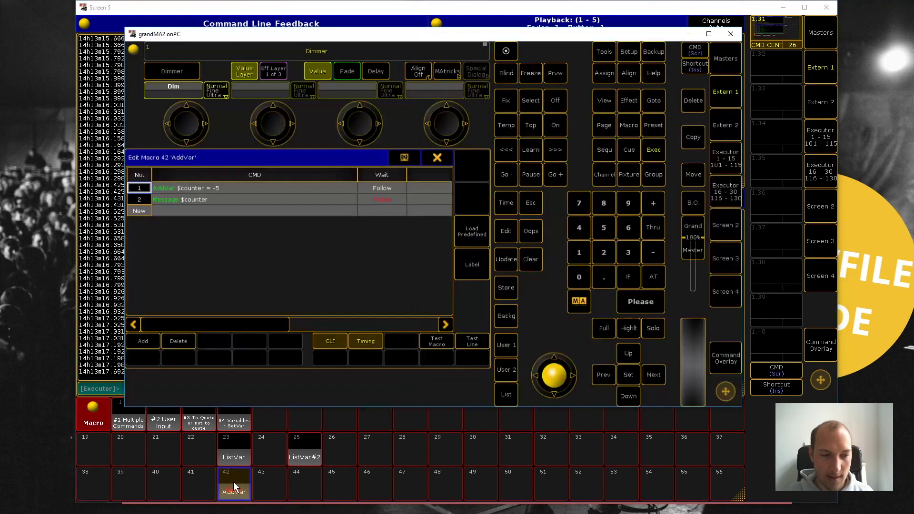
click(253, 187)
click(253, 187)
click(314, 266)
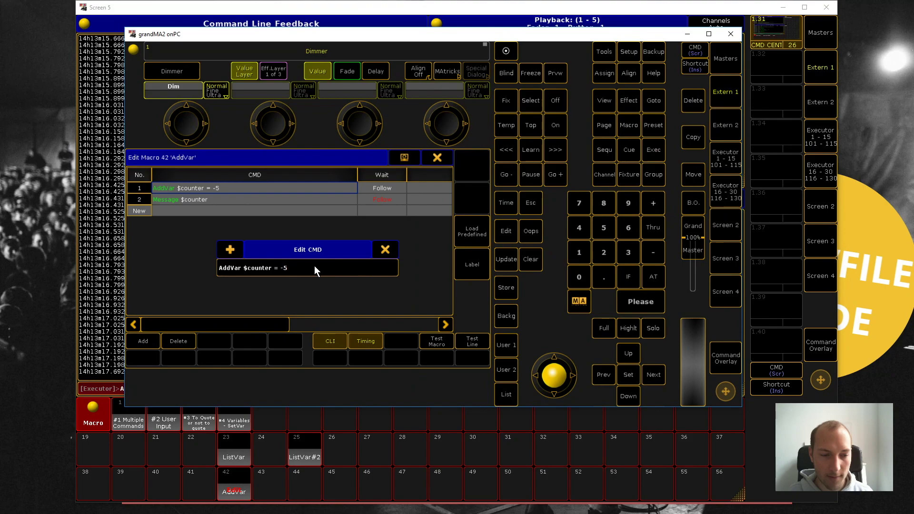
key(BackSpace)
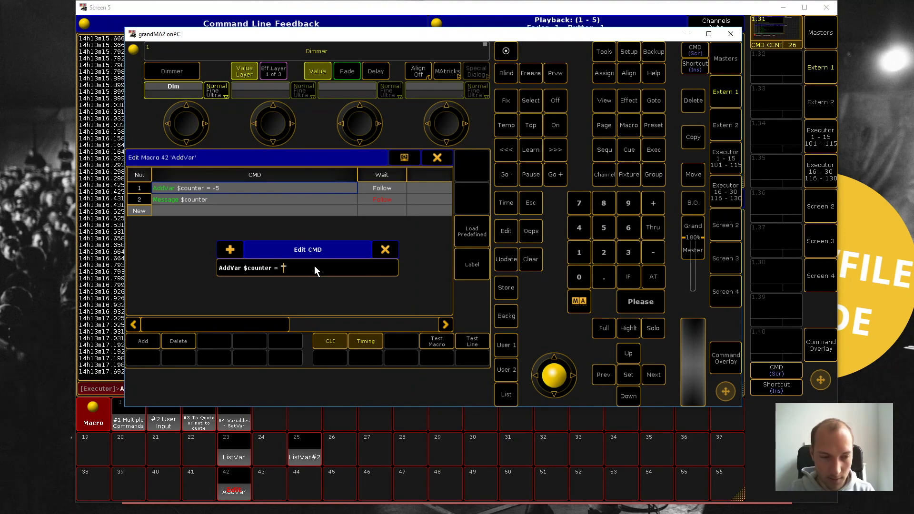
key(Return)
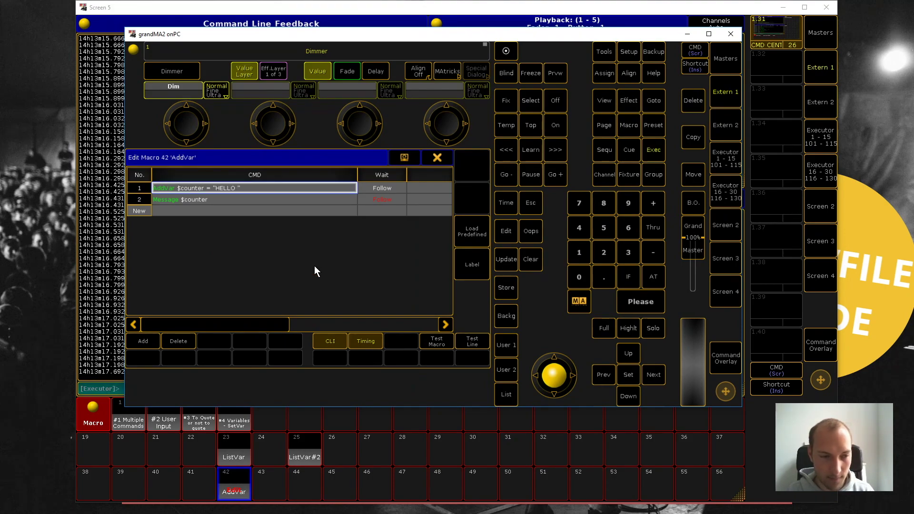
click(437, 157)
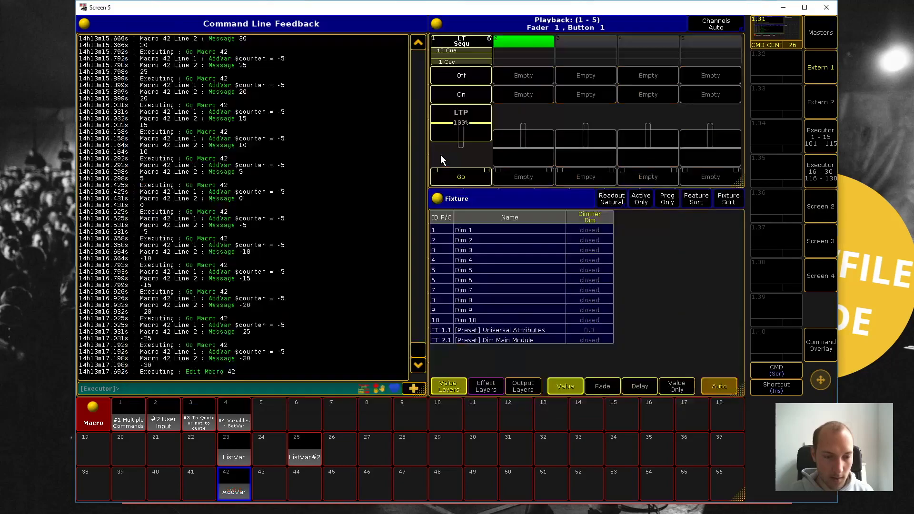
Run macro 42 six times to append the text HELLO to $counter on each run
click(236, 484)
click(237, 483)
click(237, 483)
click(237, 483)
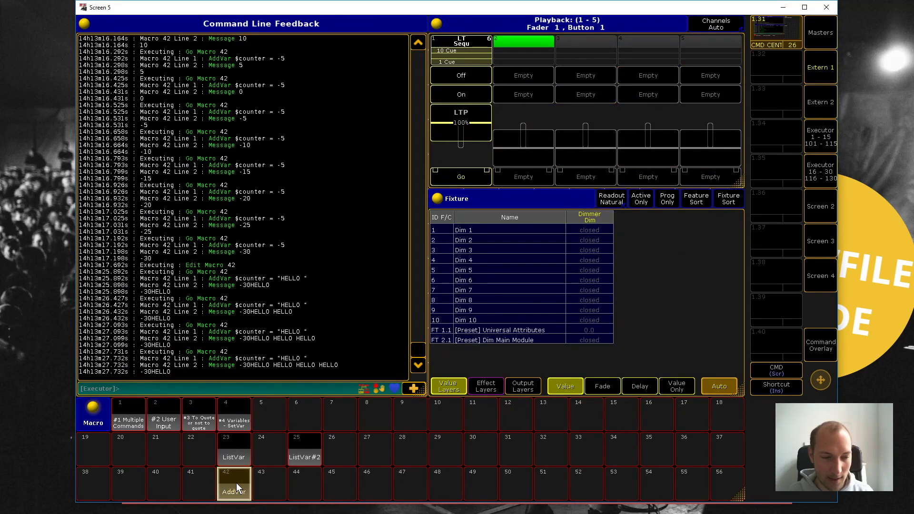
click(236, 483)
click(236, 483)
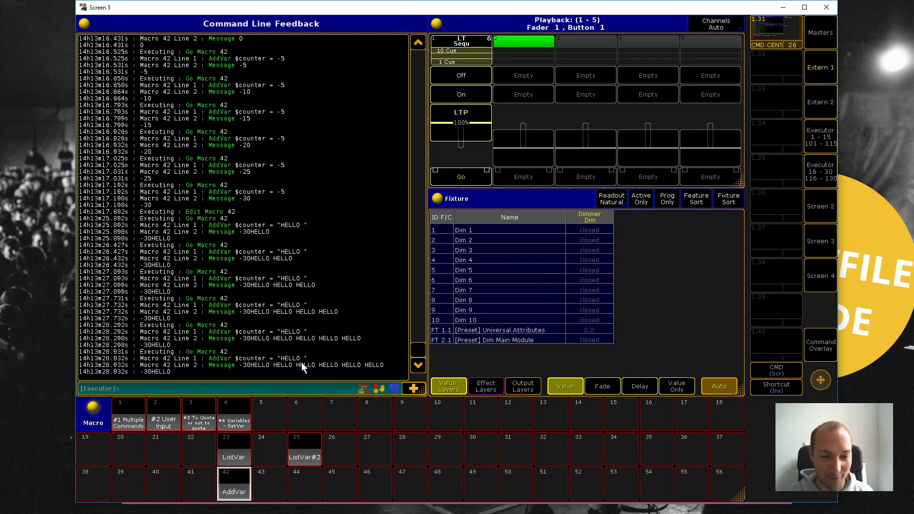
Run the command listvar counter to list the variable's stored value
click(245, 389)
text(l)
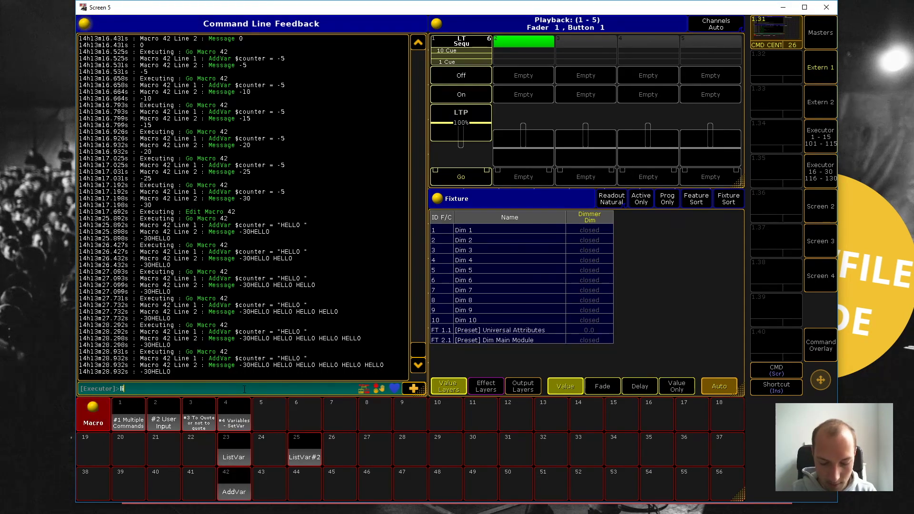
text(istvar counter)
key(Return)
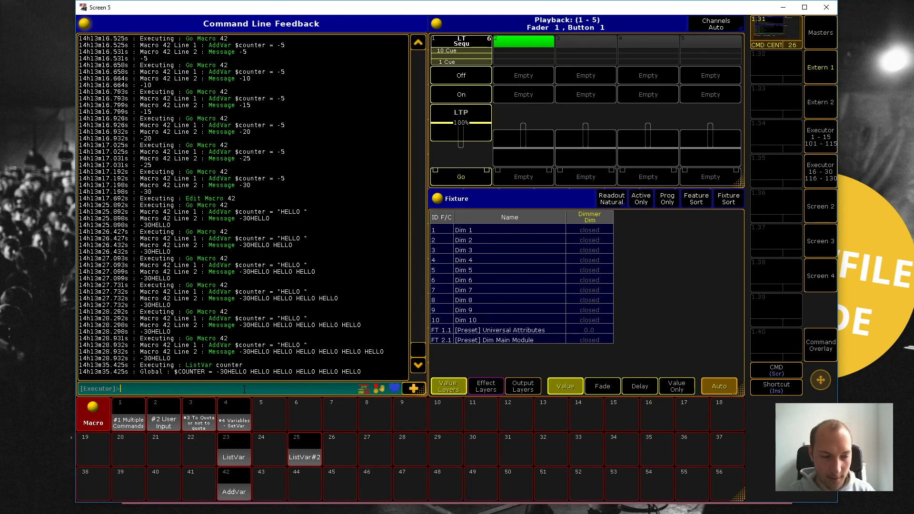